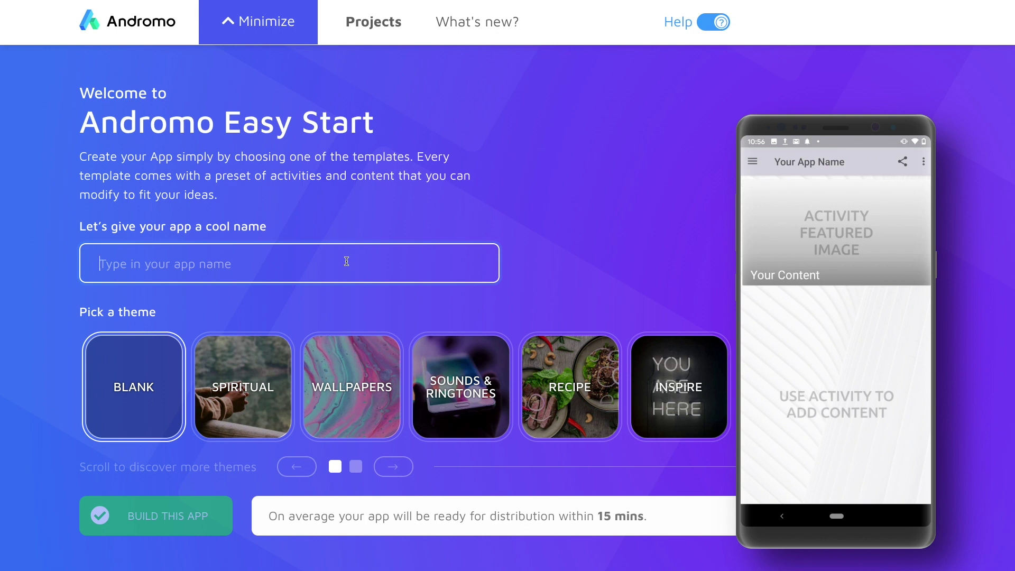
Enter Wally as the new app's name and start browsing the theme carousel
text(Wally)
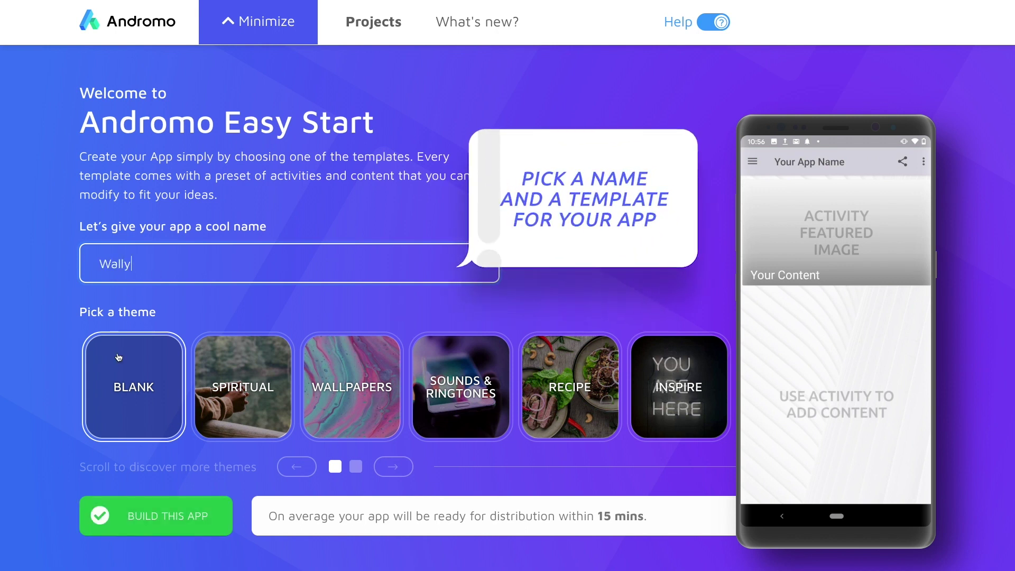
click(243, 386)
click(461, 386)
scroll(341, 379, right, 4)
click(341, 378)
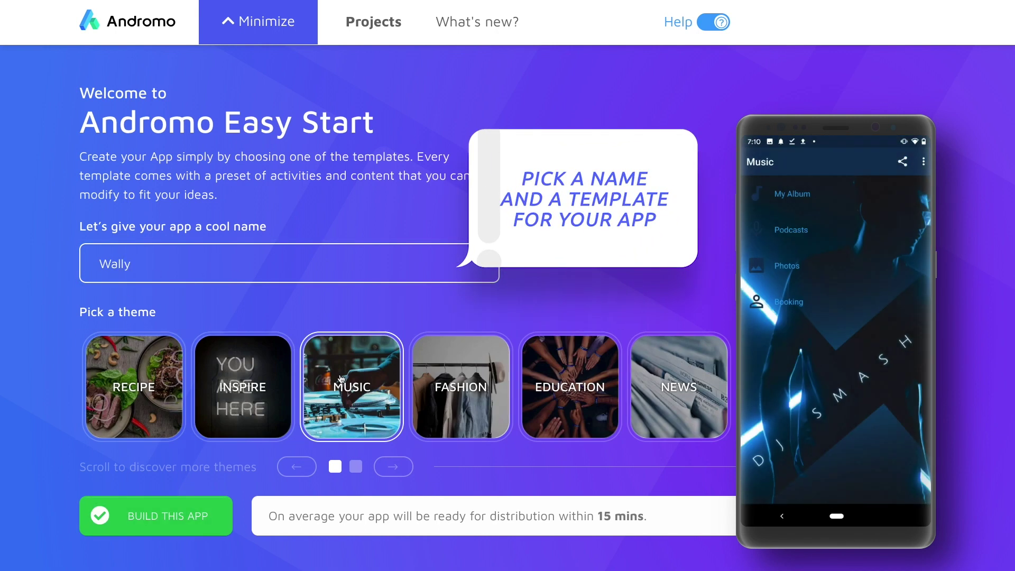
click(461, 386)
Choose the Blank theme and create the Wally app
click(679, 386)
scroll(679, 386, right, 2)
click(570, 386)
scroll(570, 386, left, 6)
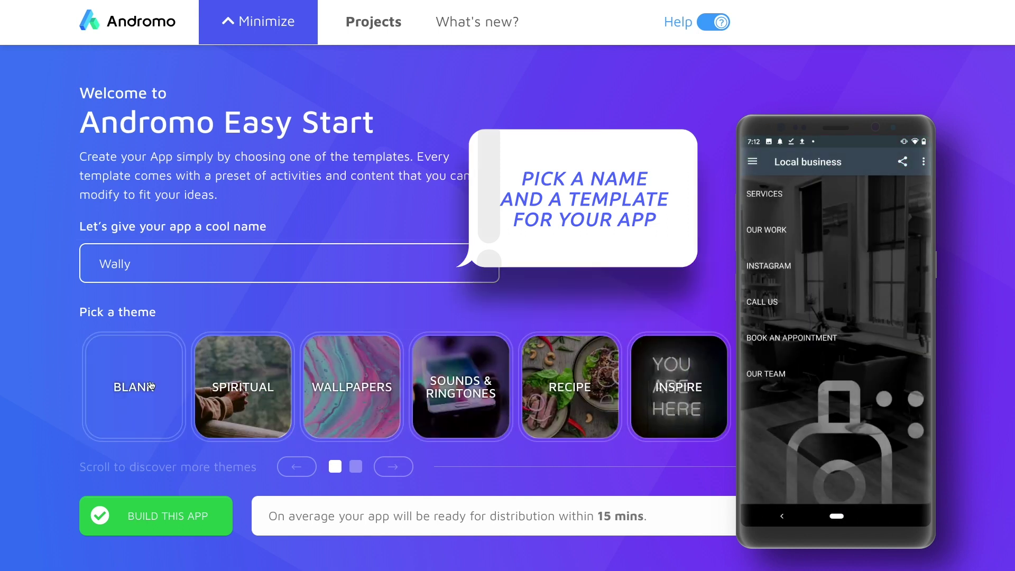
click(151, 385)
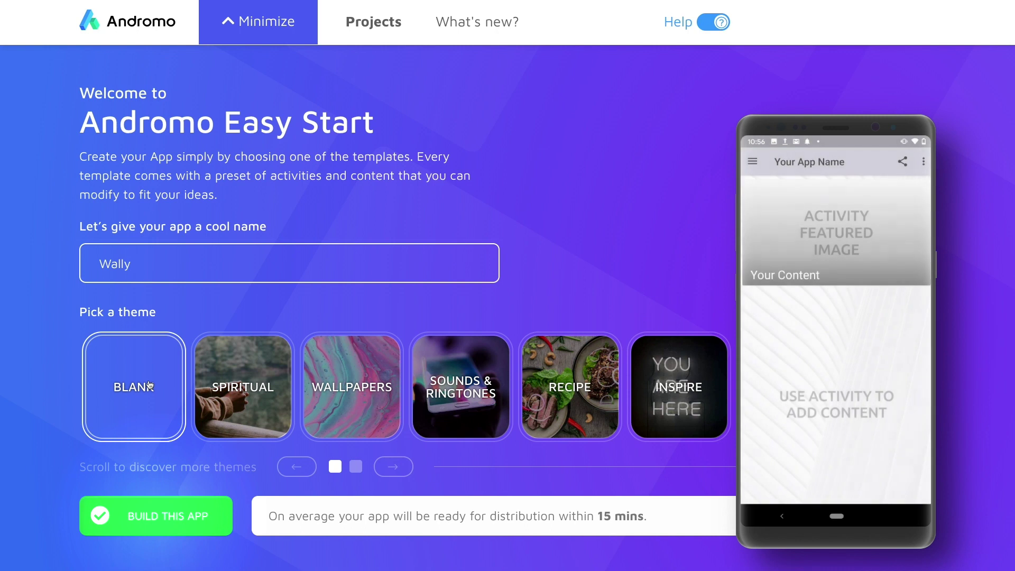
click(154, 517)
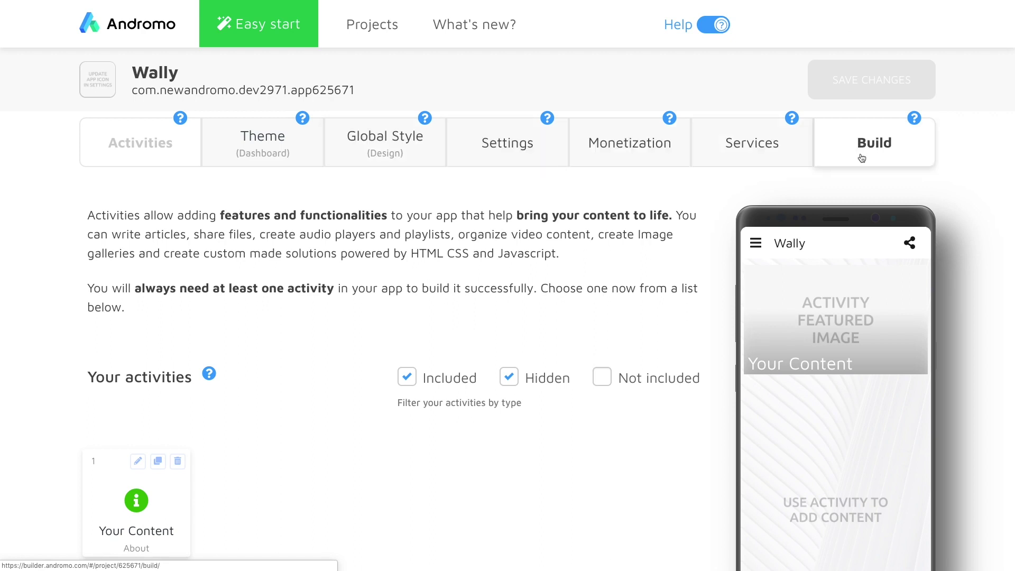
scroll(406, 454, down, 3)
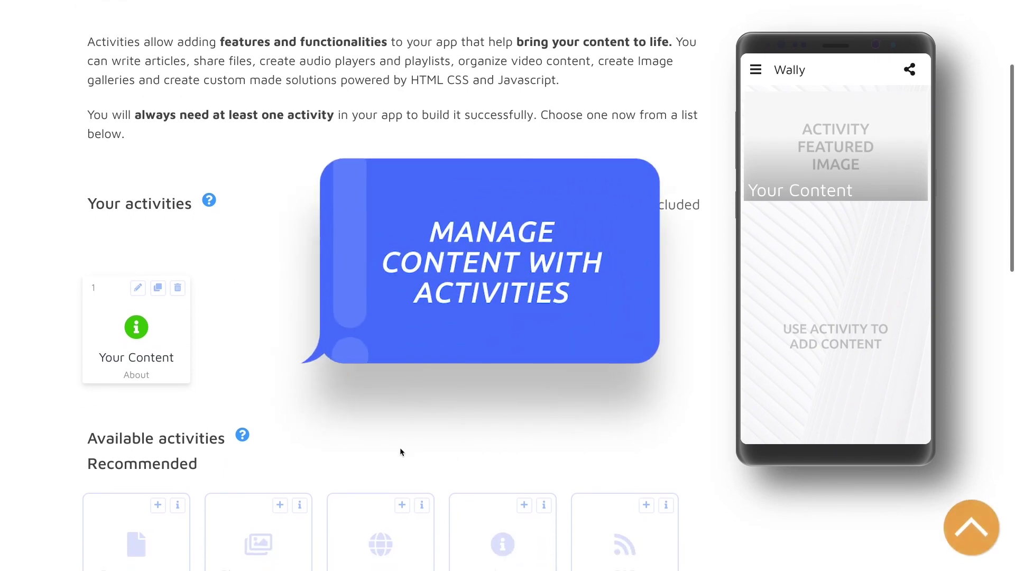
scroll(400, 447, down, 8)
scroll(362, 353, down, 6)
scroll(549, 350, up, 11)
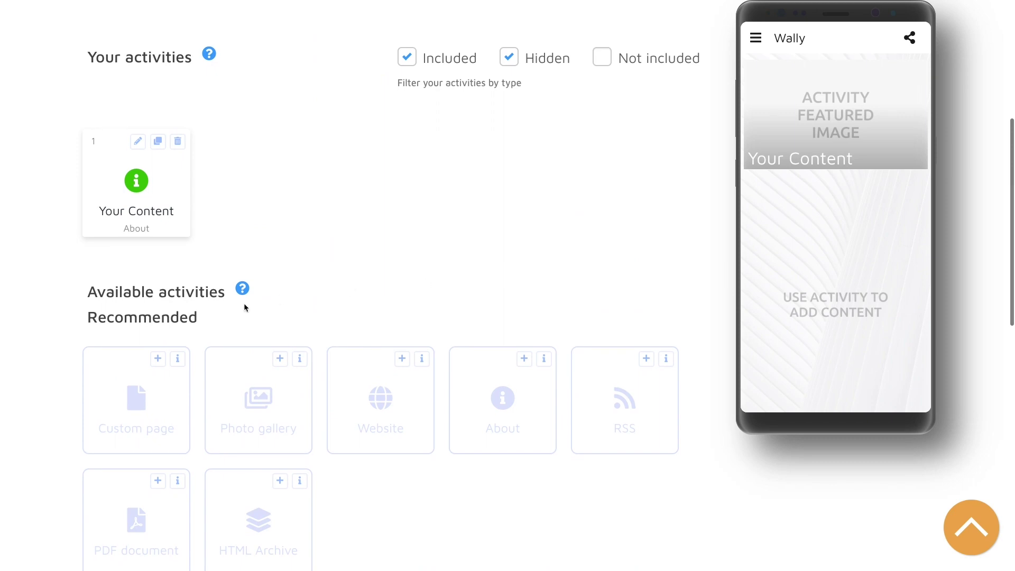
Add a photo gallery activity named Landscape and go to its content settings
click(280, 363)
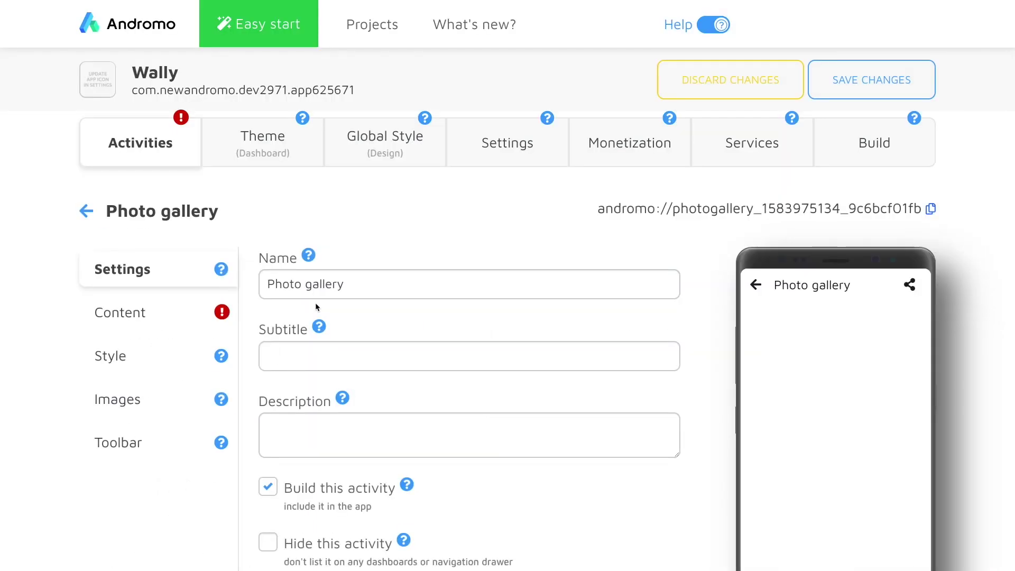
text(Landscape)
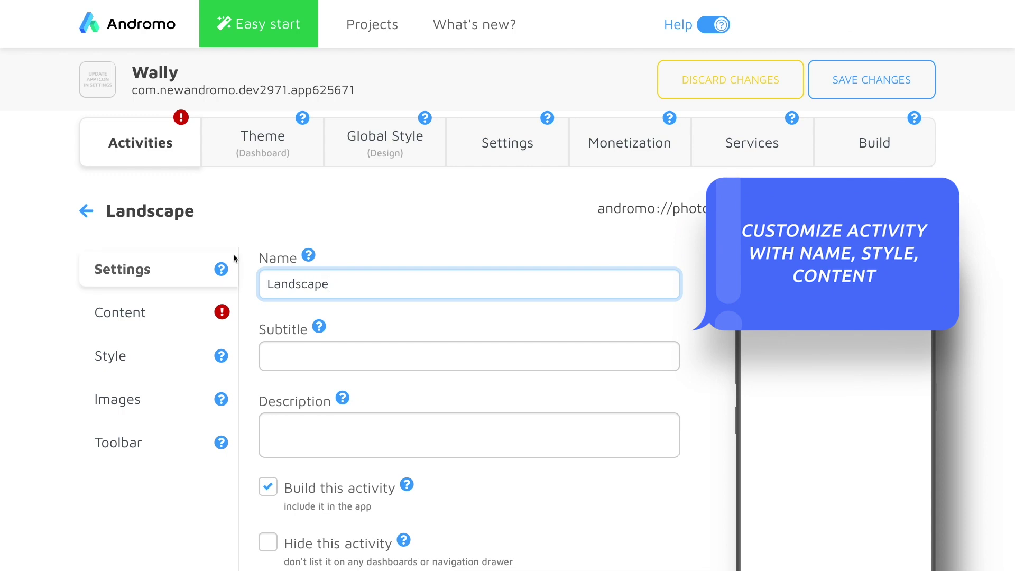
click(163, 317)
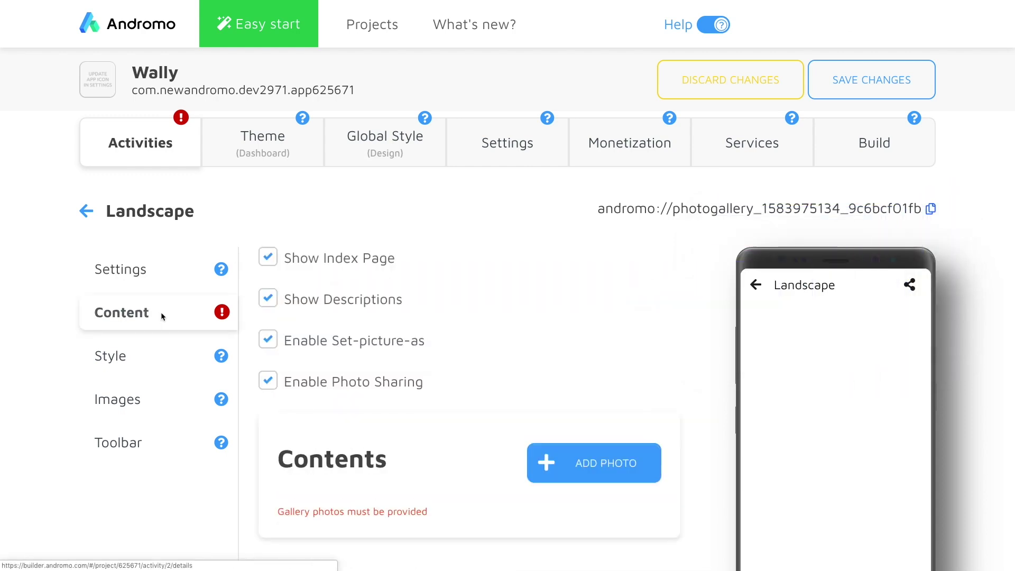
scroll(211, 325, down, 2)
Upload the first landscape photo to the gallery, titled Austria
click(603, 378)
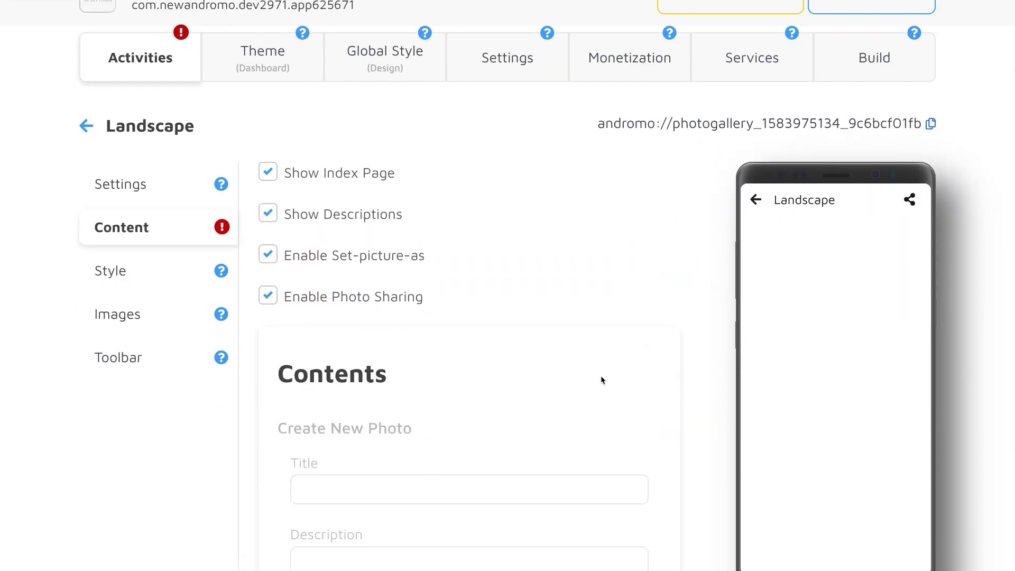
scroll(603, 378, down, 5)
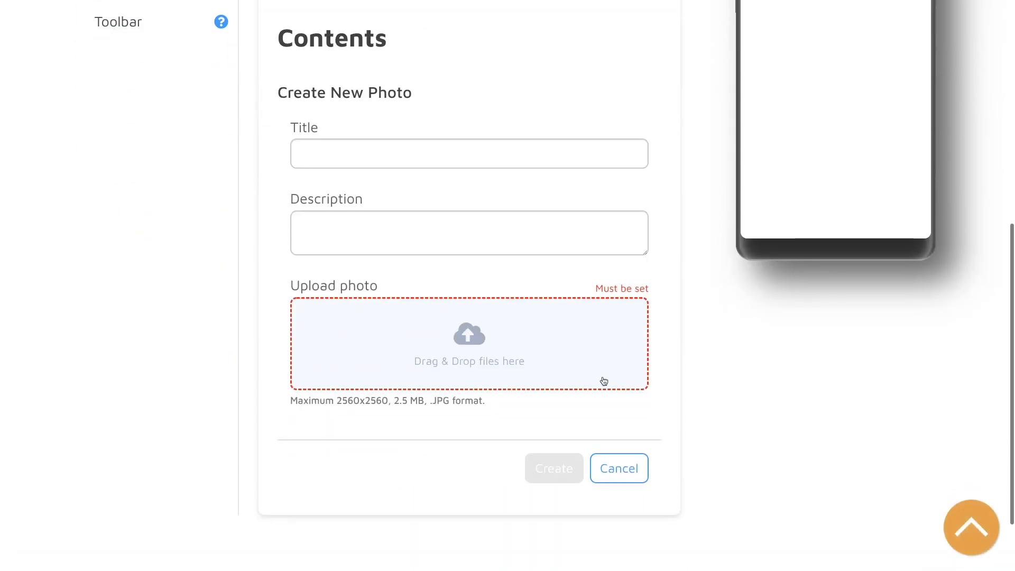
click(469, 367)
click(681, 62)
click(828, 387)
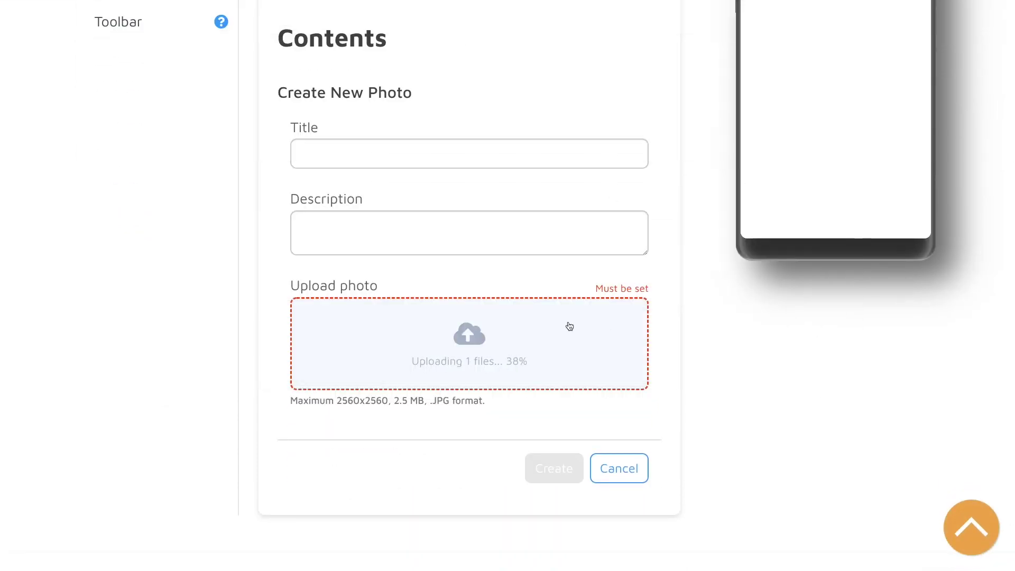
click(477, 153)
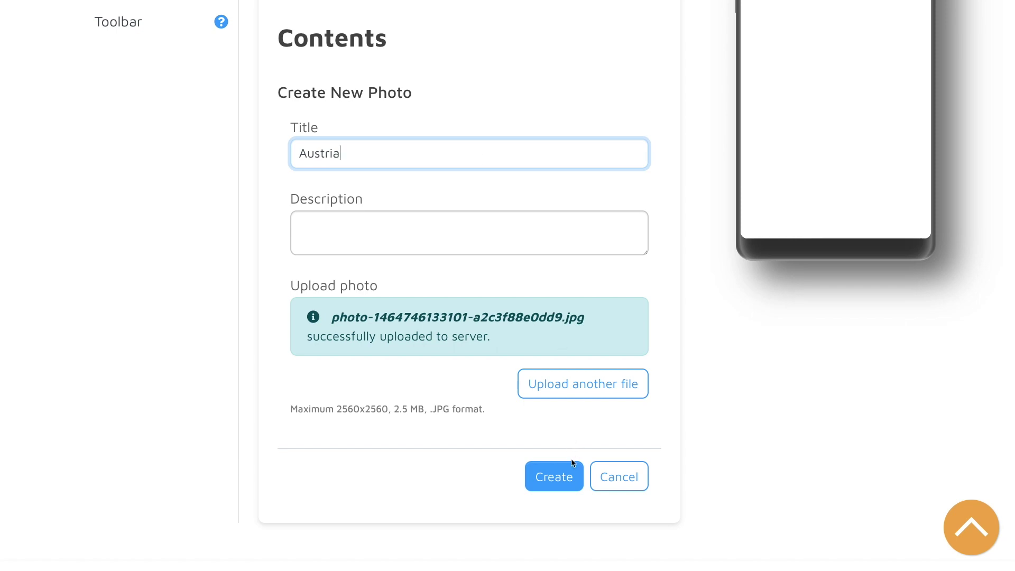
click(553, 476)
Upload the pietro-de-grandi lake photo as the second gallery photo, titled Ocean
click(573, 196)
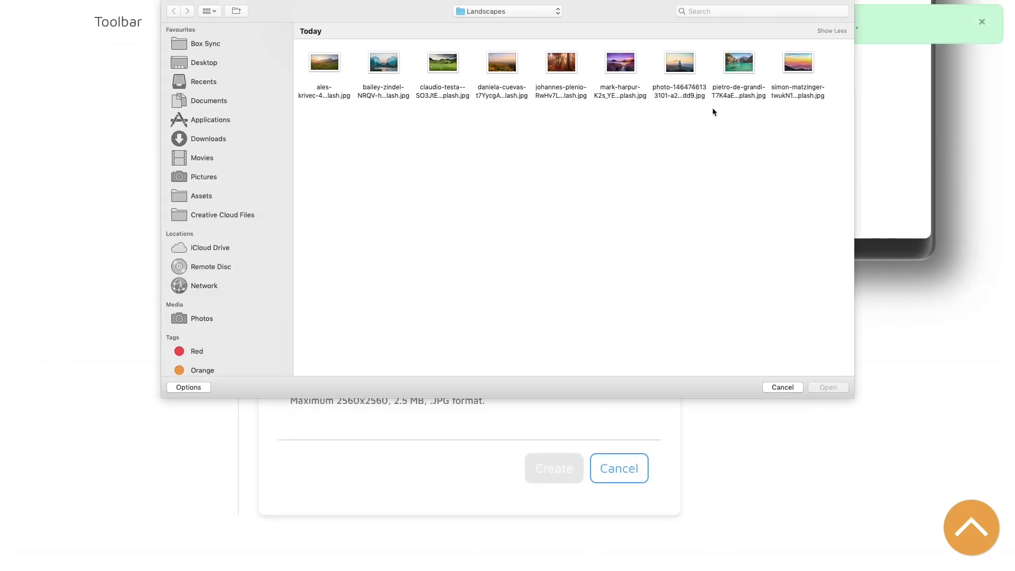
click(739, 63)
click(828, 387)
click(425, 157)
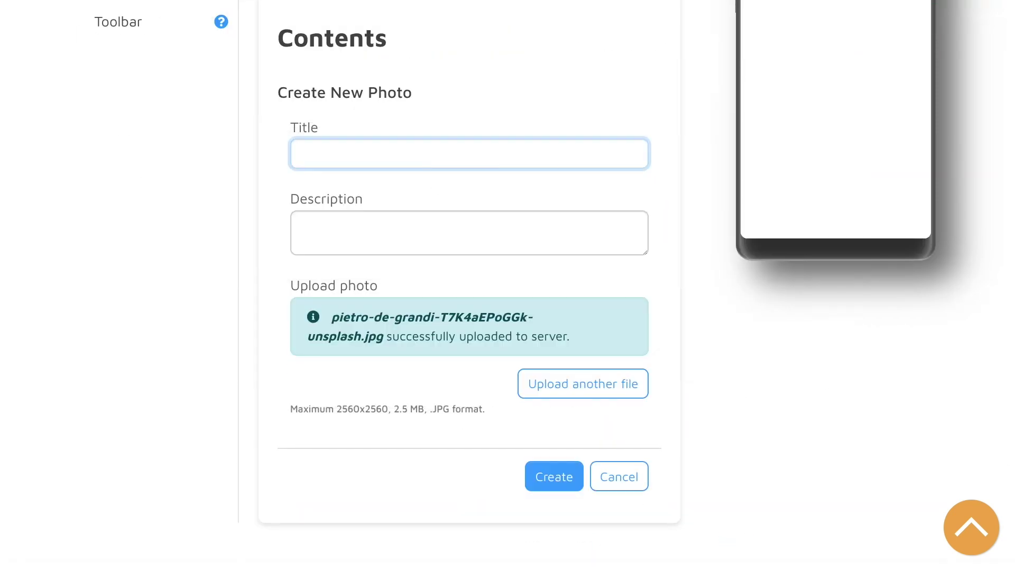
click(537, 468)
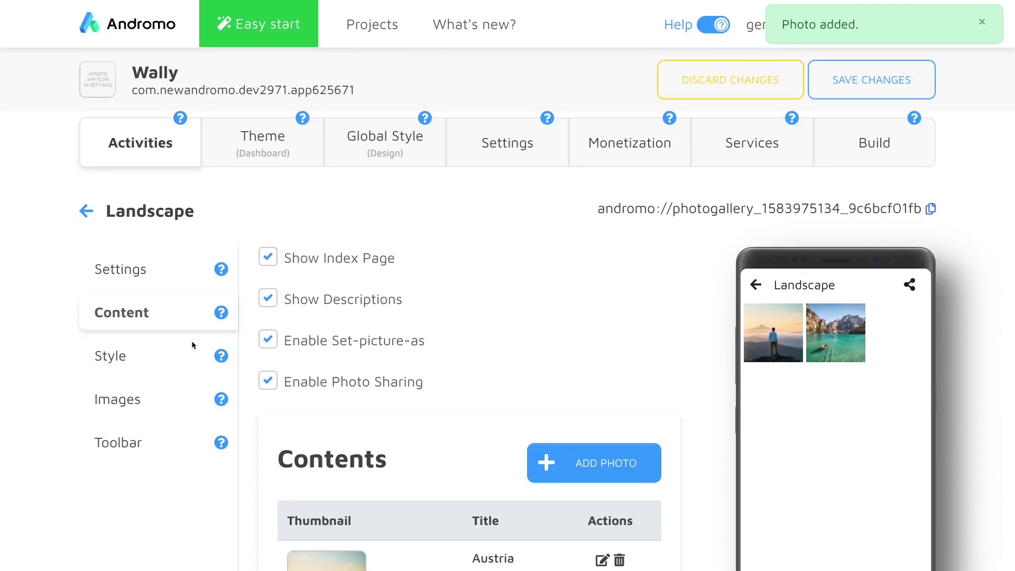
Set the Landscape gallery's Wide Image to Custom using the man-on-mountain sunrise photo
click(143, 364)
click(114, 401)
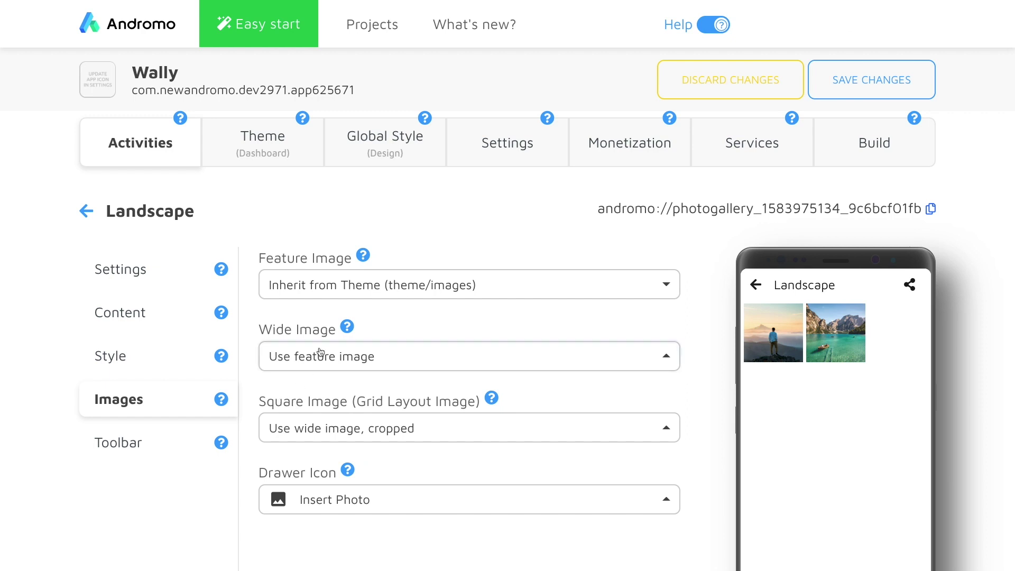
click(340, 356)
click(328, 322)
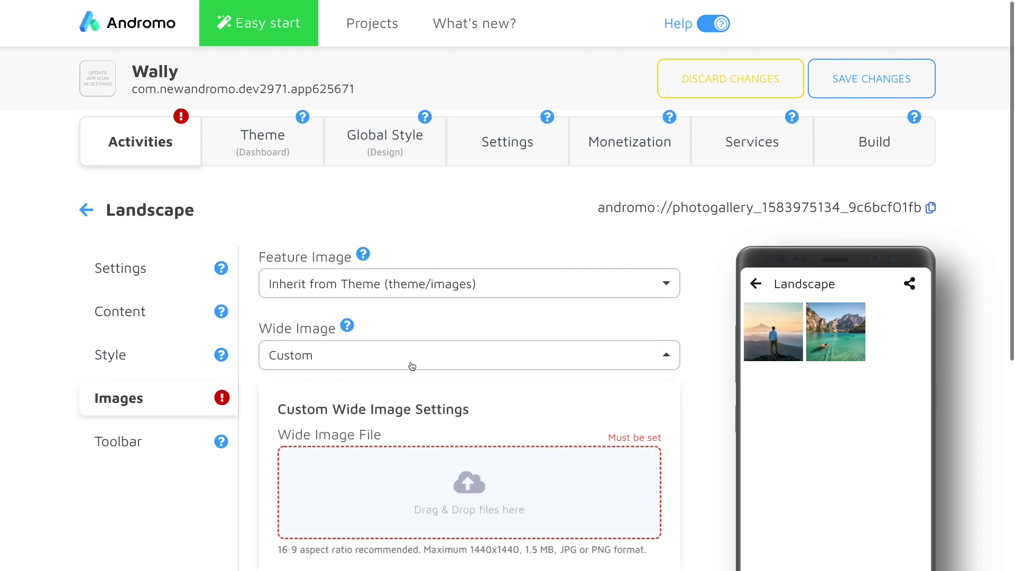
scroll(418, 371, down, 3)
click(489, 360)
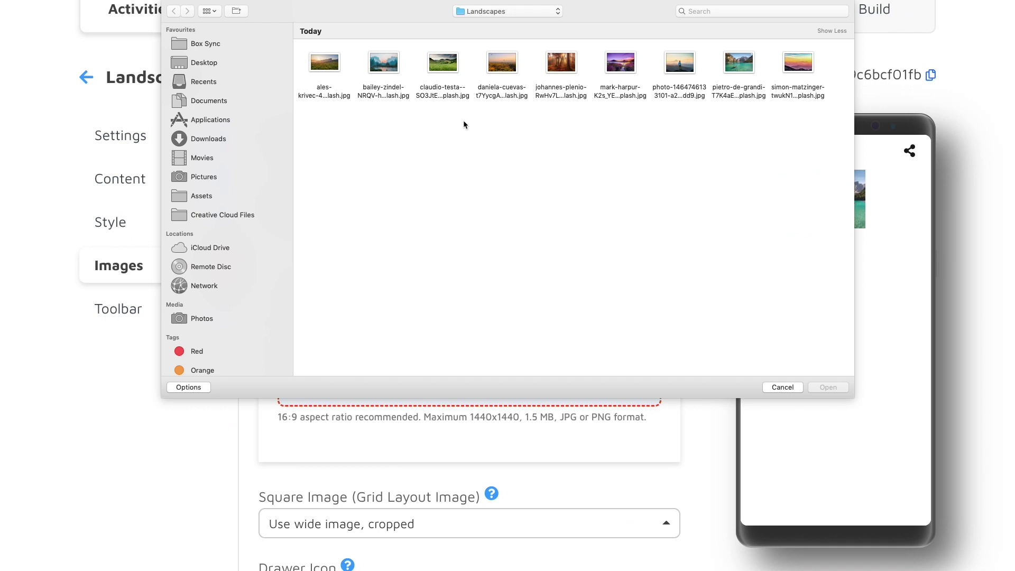
click(682, 97)
click(828, 387)
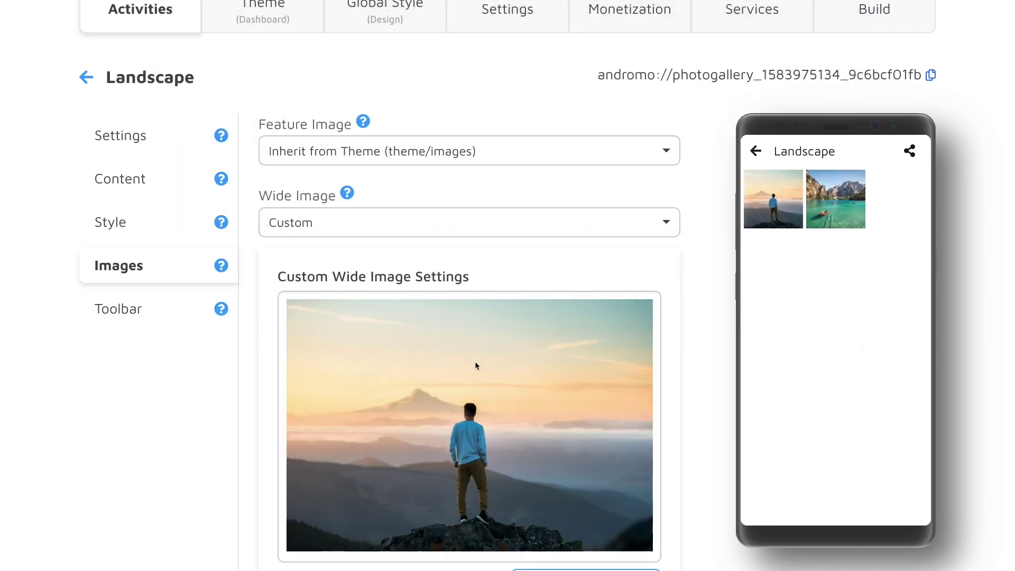
scroll(476, 362, down, 2)
scroll(191, 226, up, 3)
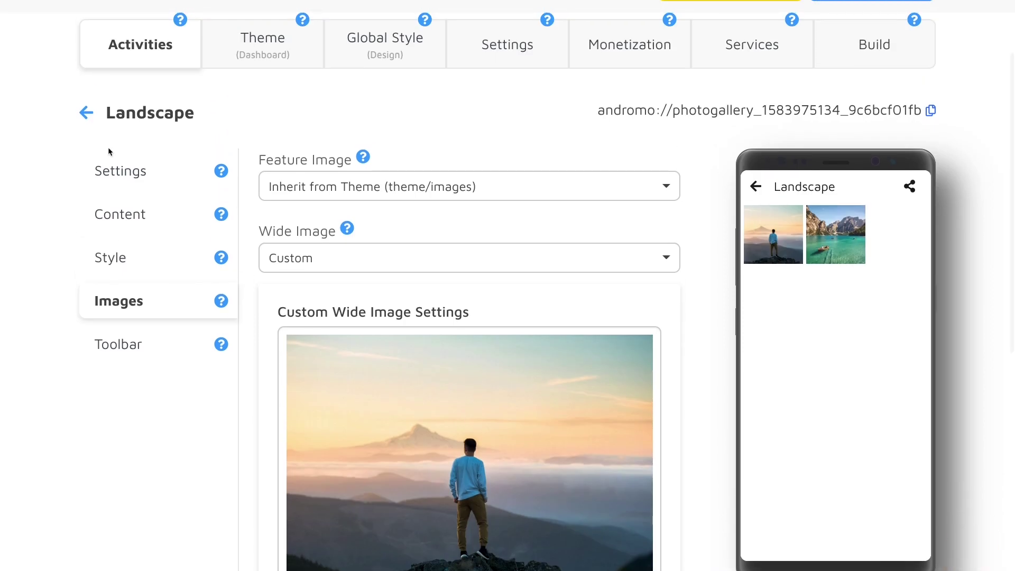
Return to the Activities overview and scroll through the five gallery cards
click(87, 113)
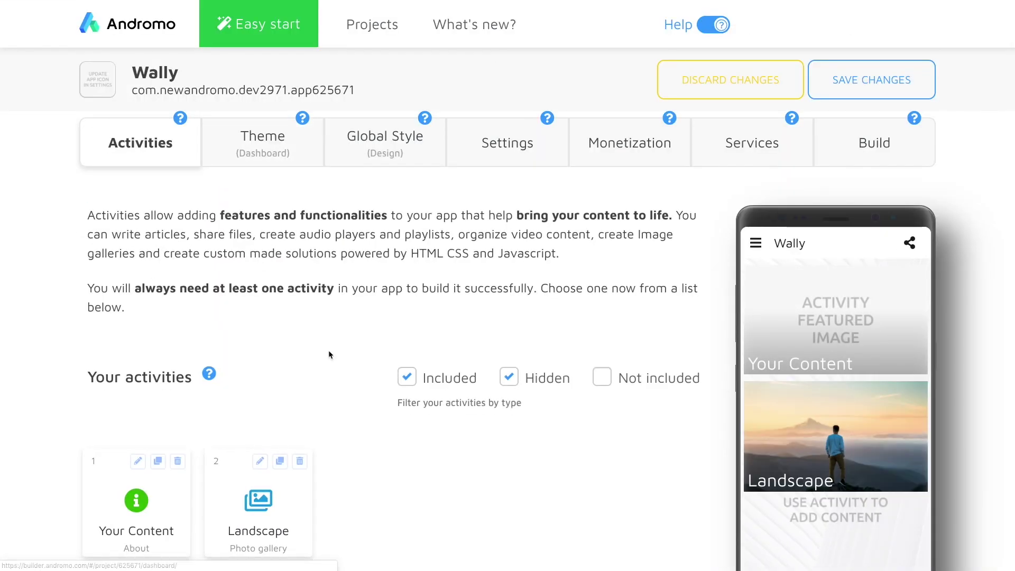
scroll(331, 401, down, 2)
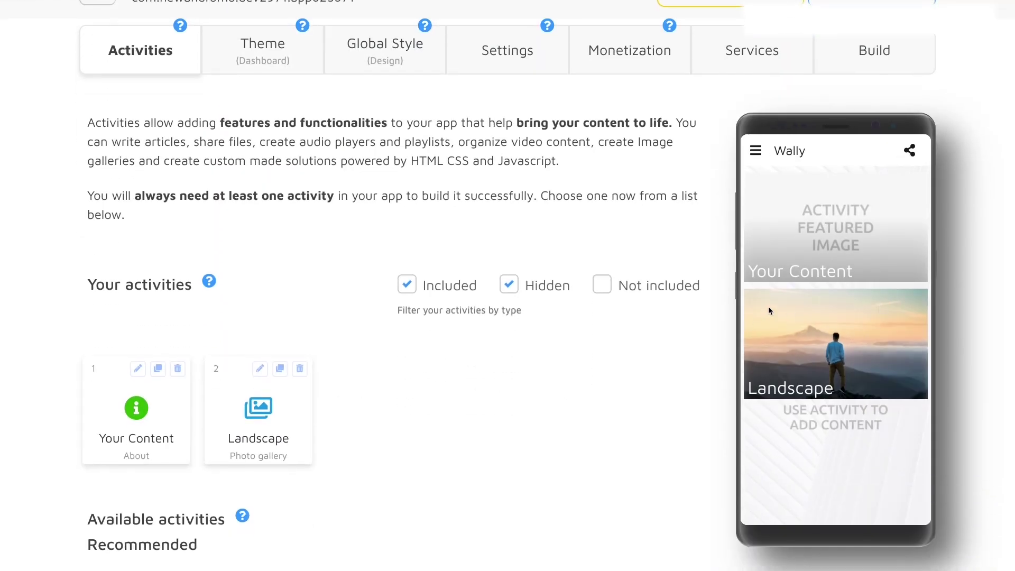
scroll(544, 379, up, 2)
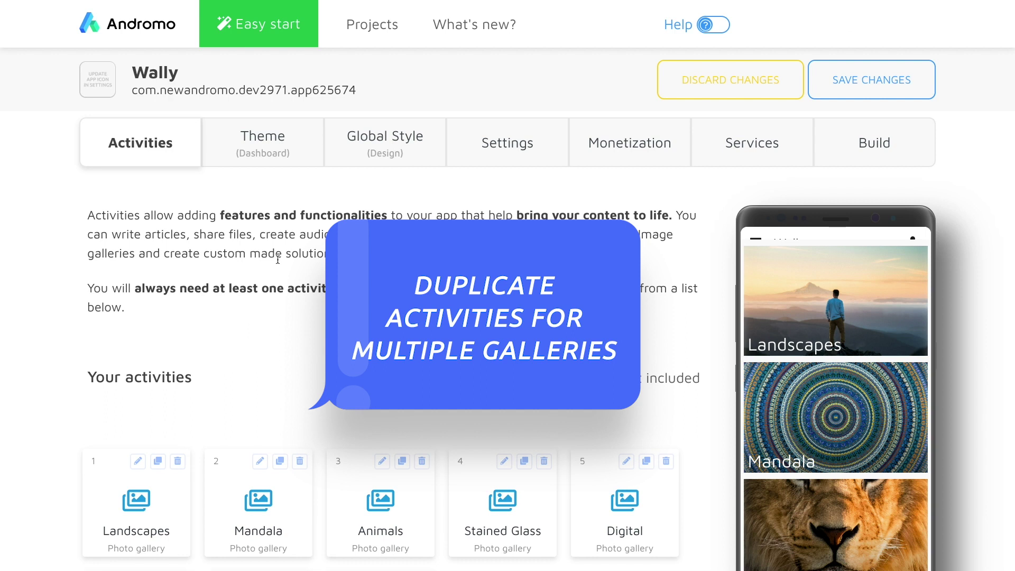
Replace the Card layout with 'Grid: square image + title. 2 columns auto-color'
click(267, 153)
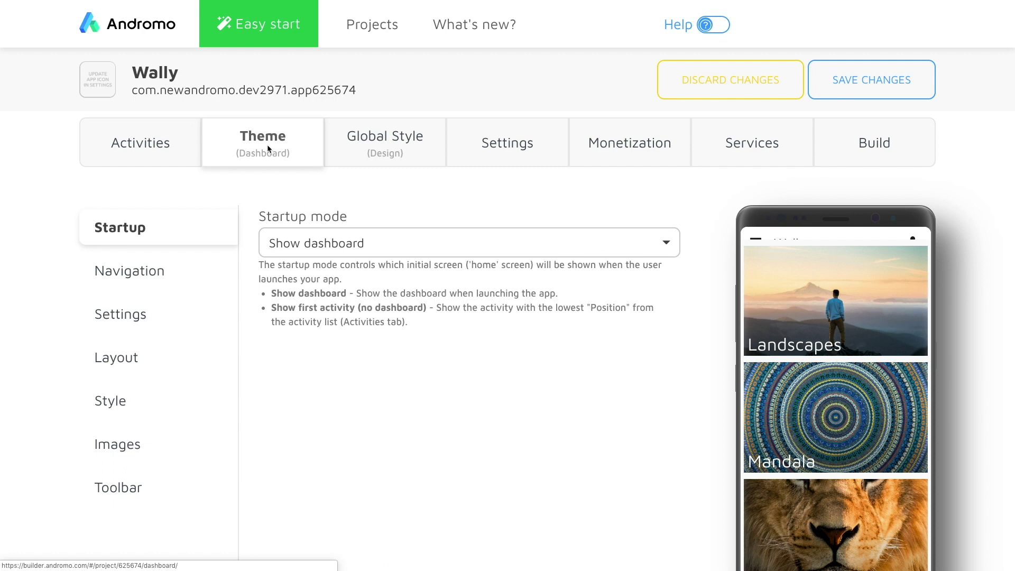
click(117, 359)
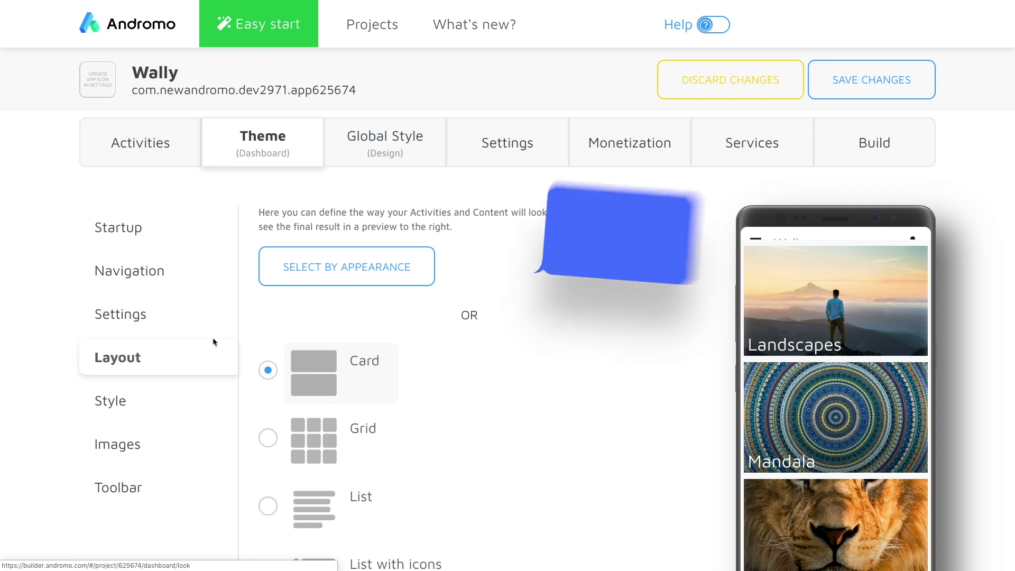
scroll(430, 391, down, 10)
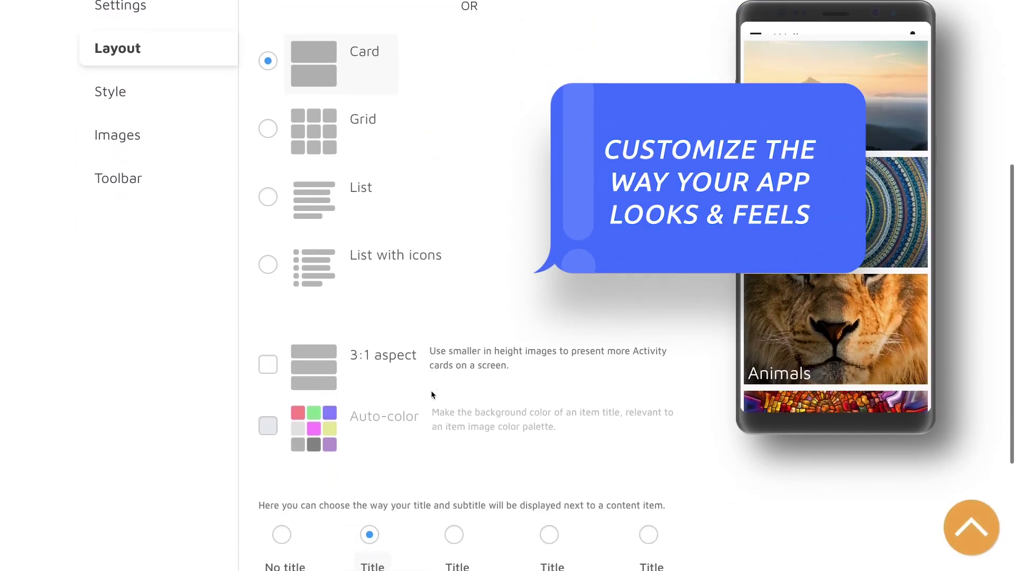
scroll(431, 394, up, 10)
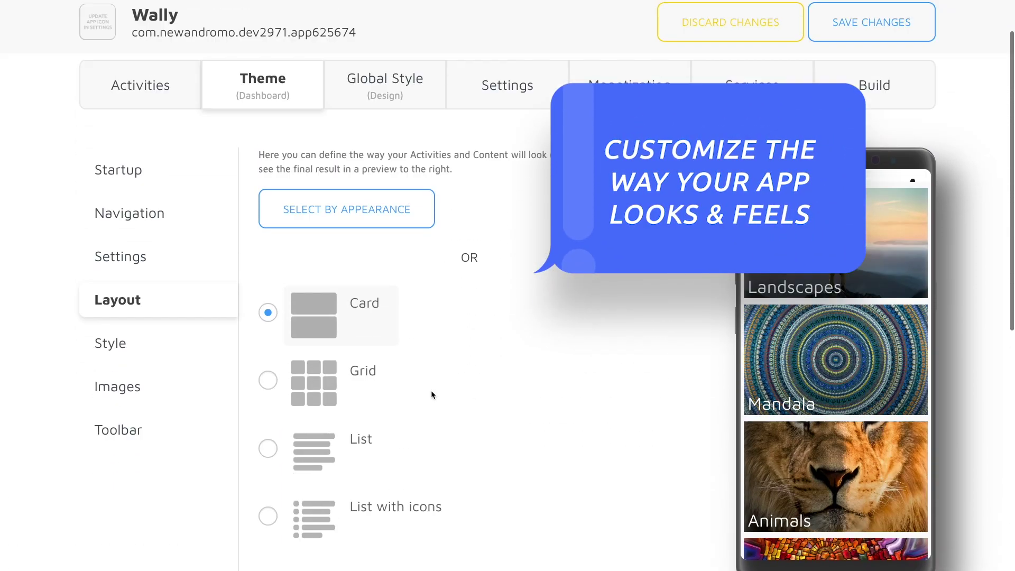
click(358, 264)
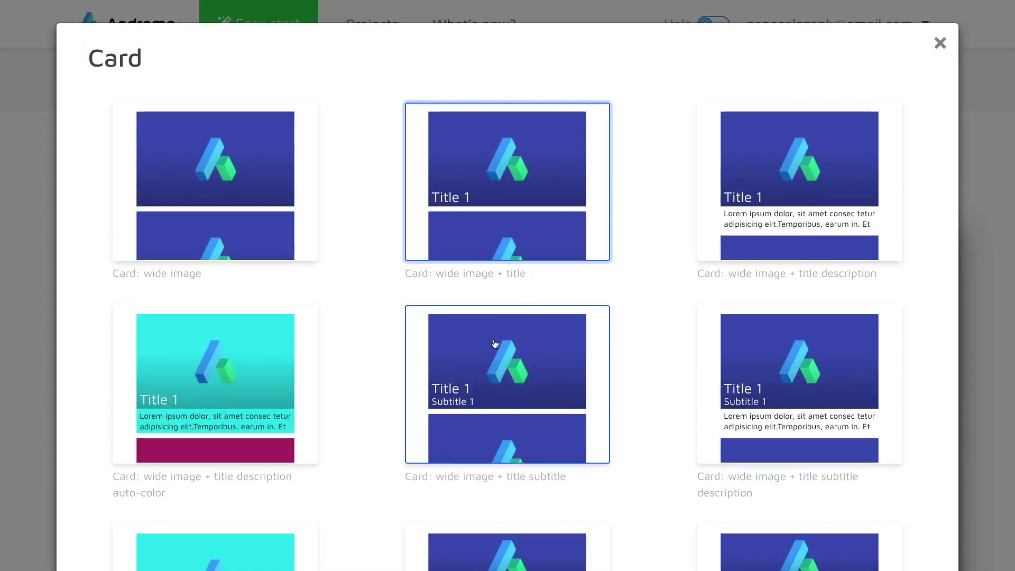
scroll(495, 342, down, 8)
scroll(496, 342, down, 20)
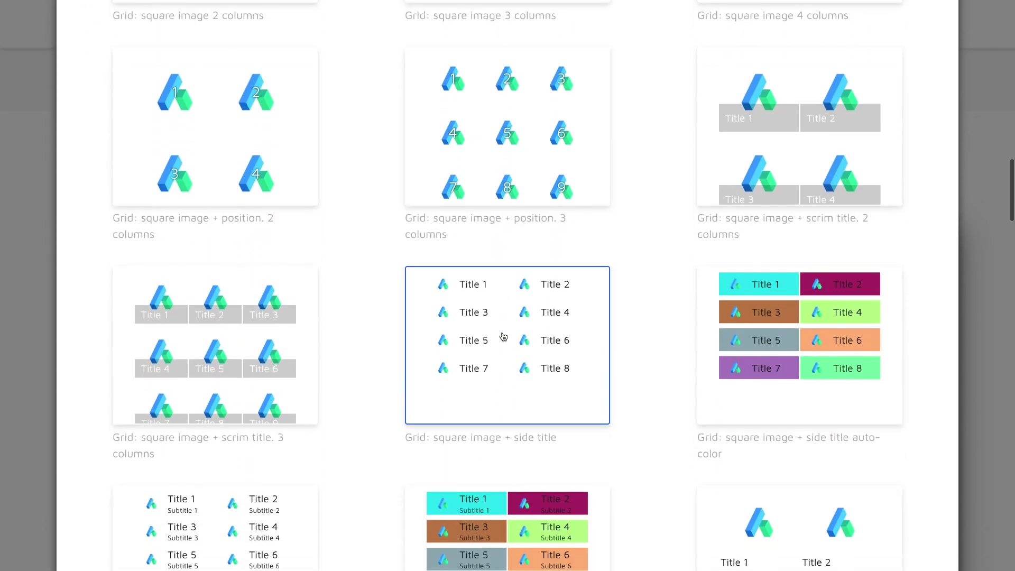
scroll(504, 337, down, 6)
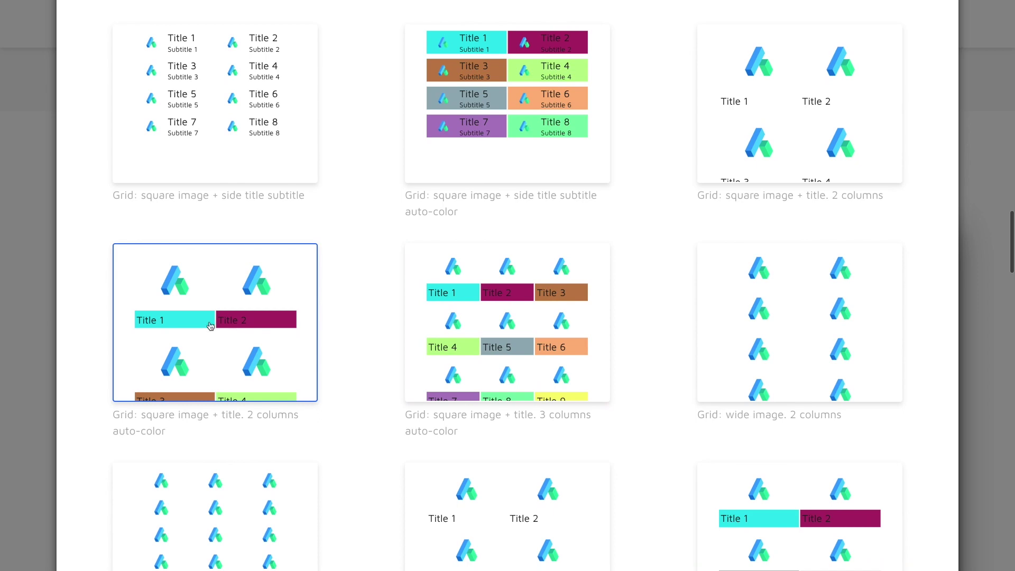
click(209, 324)
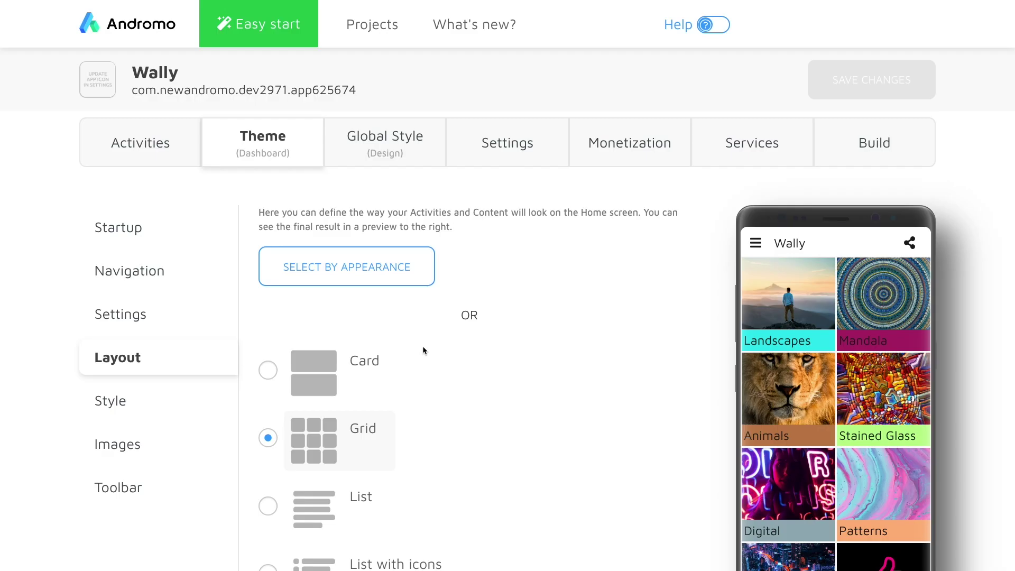
scroll(423, 350, down, 12)
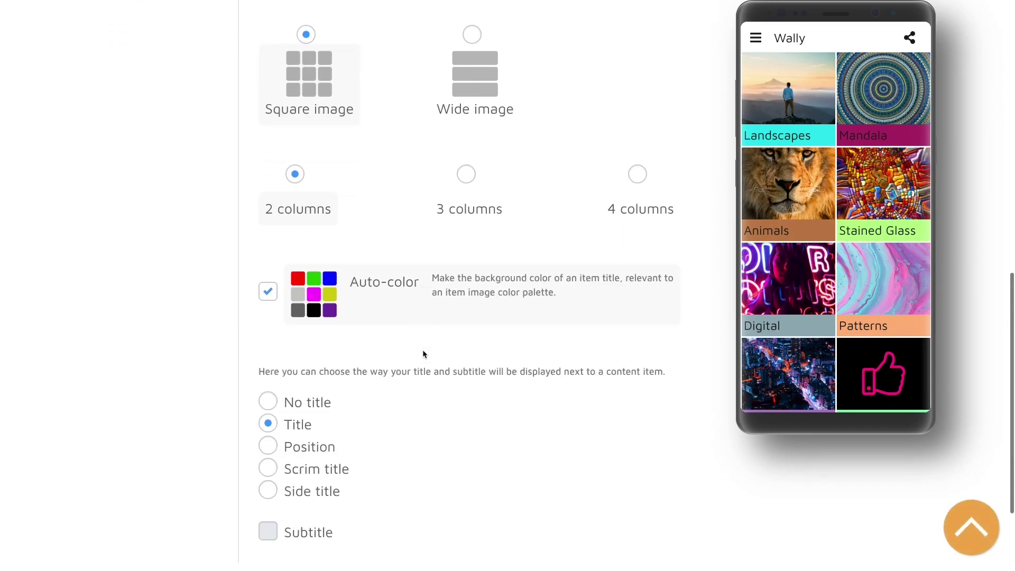
scroll(423, 350, up, 12)
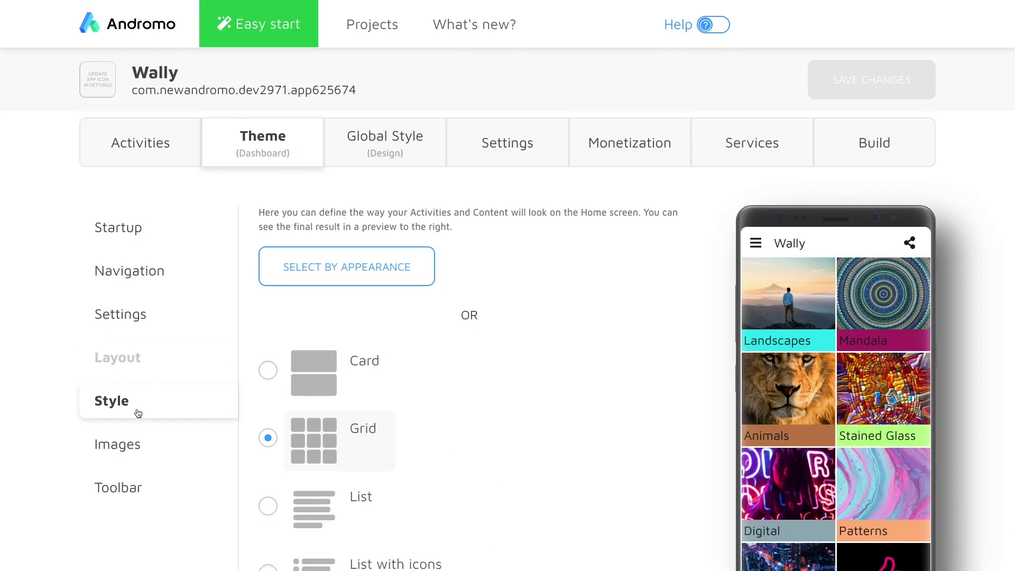
Switch Style Mode to Custom with a #000000 primary colour and #FF8000 orange accent
click(137, 413)
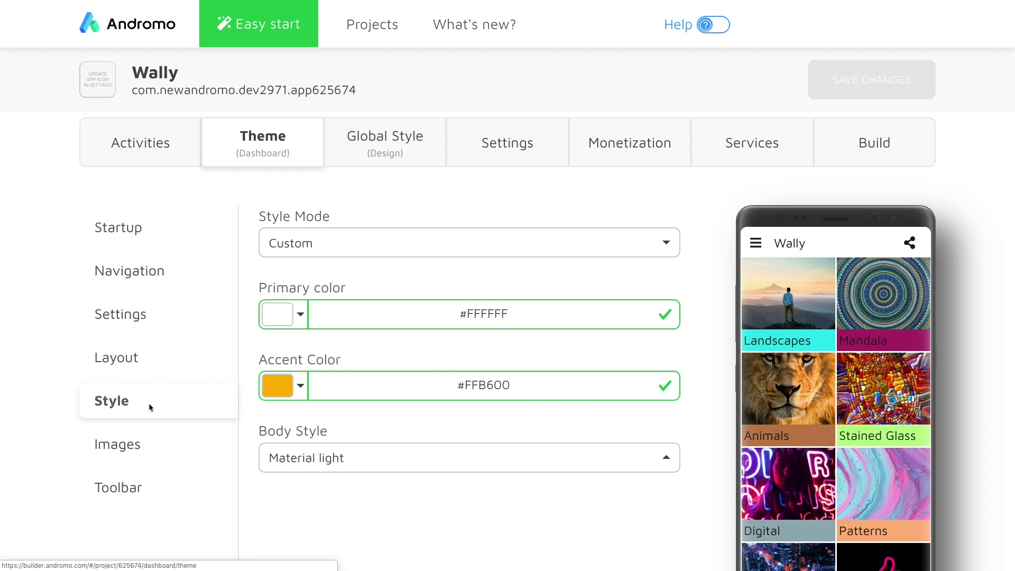
click(292, 258)
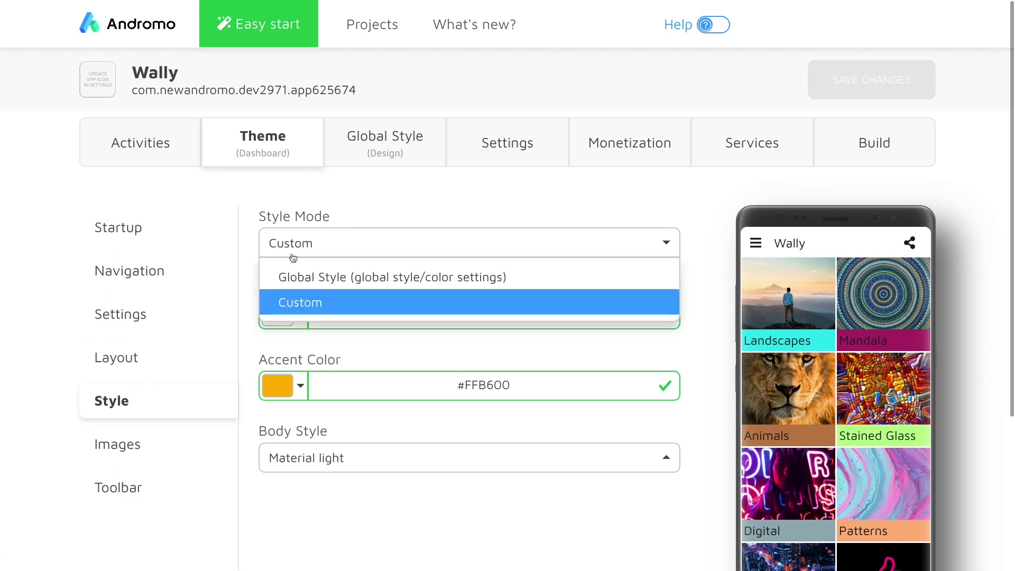
click(313, 306)
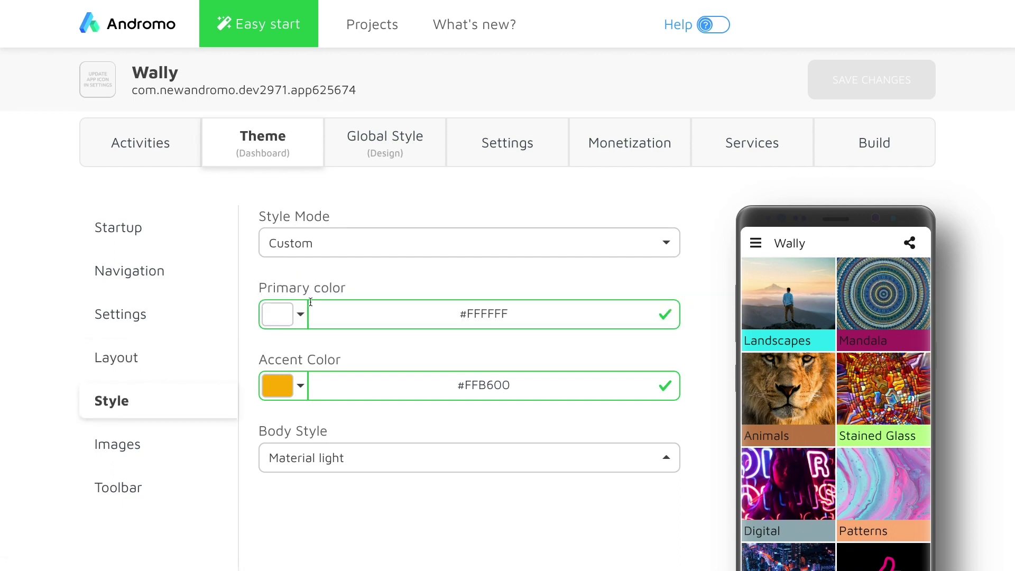
click(300, 318)
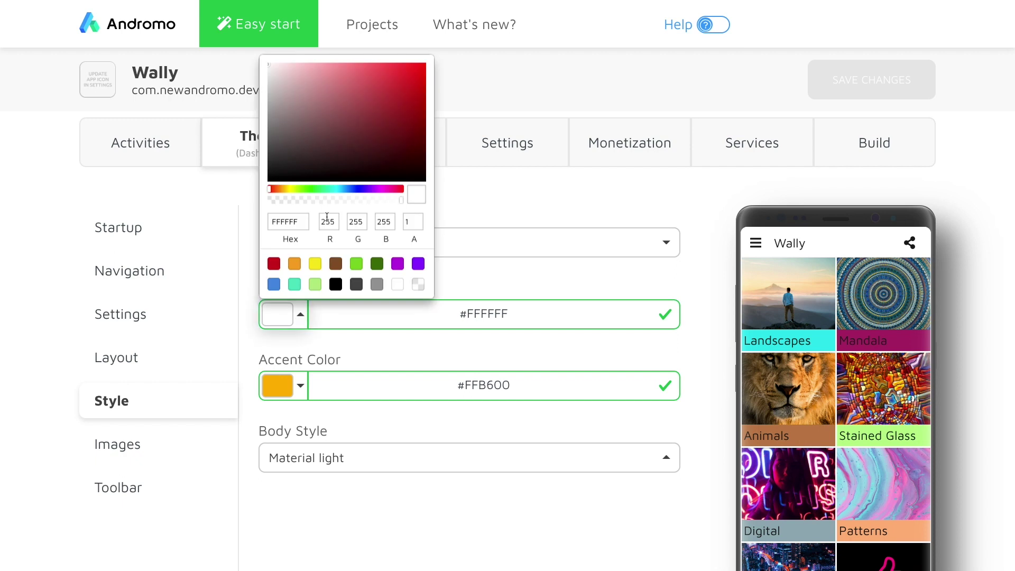
drag(310, 157, 262, 187)
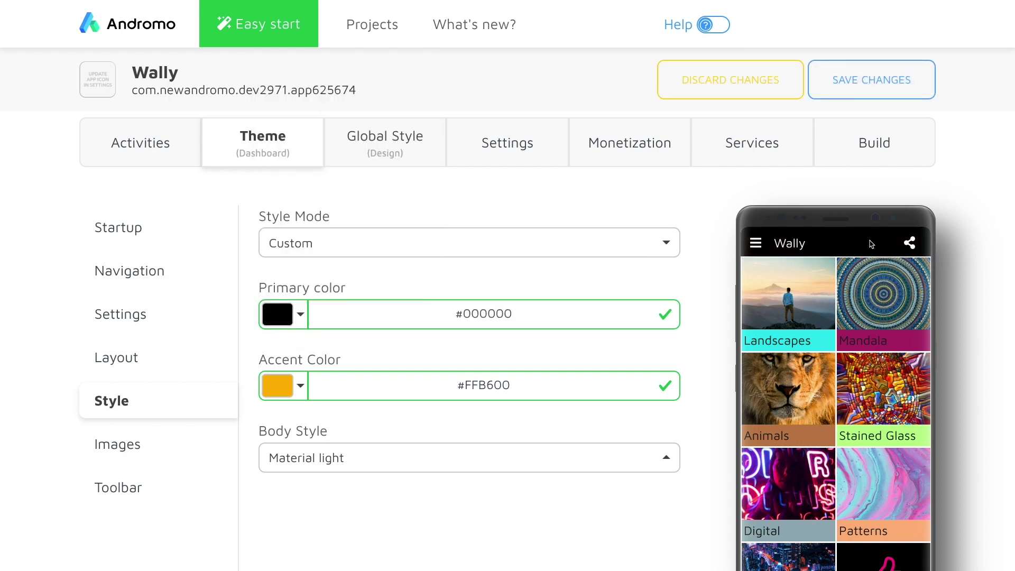
click(301, 387)
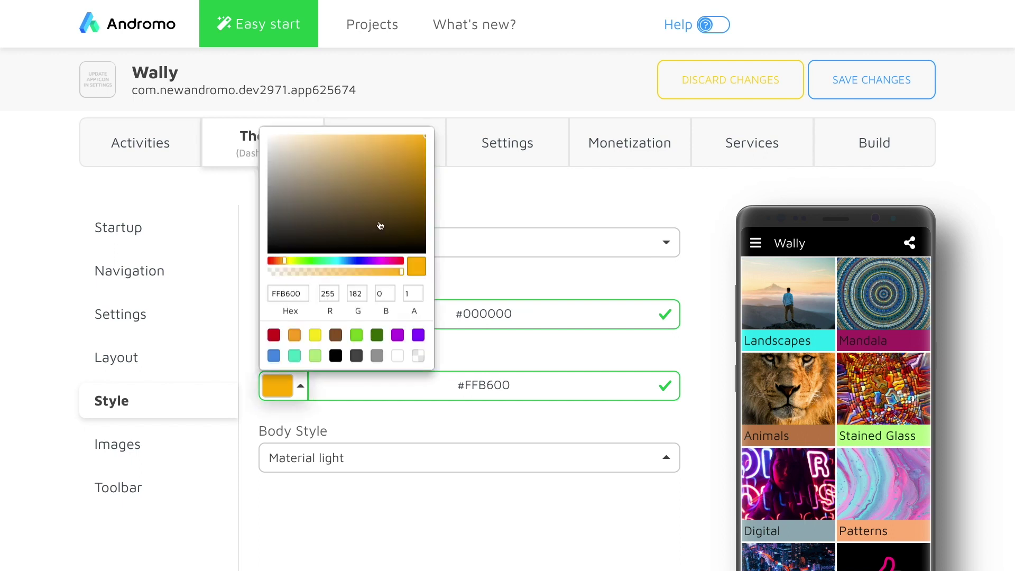
drag(298, 265, 279, 264)
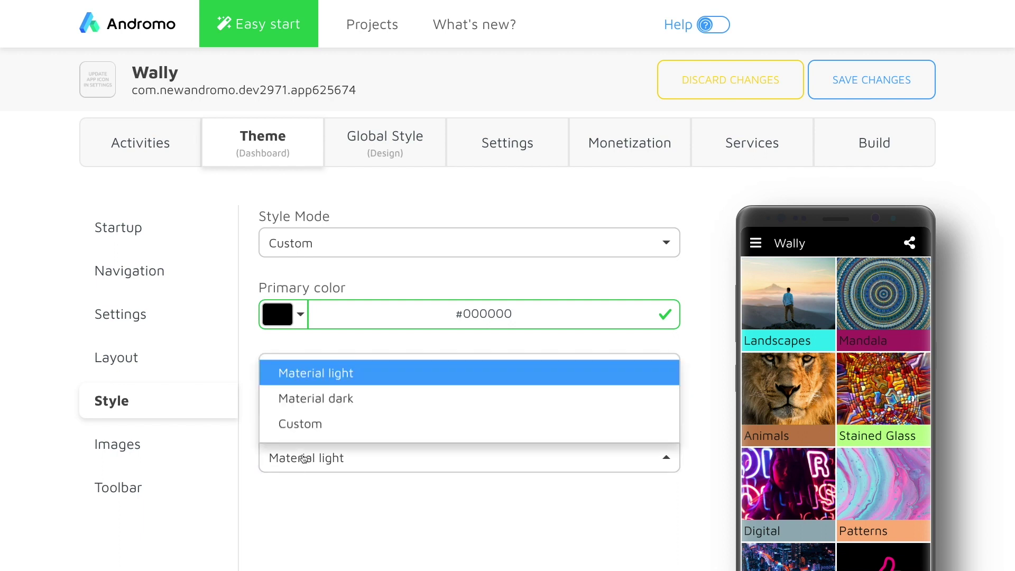
Set Body Style to Custom with a #000000 background and #FFFFFF text colour
click(303, 423)
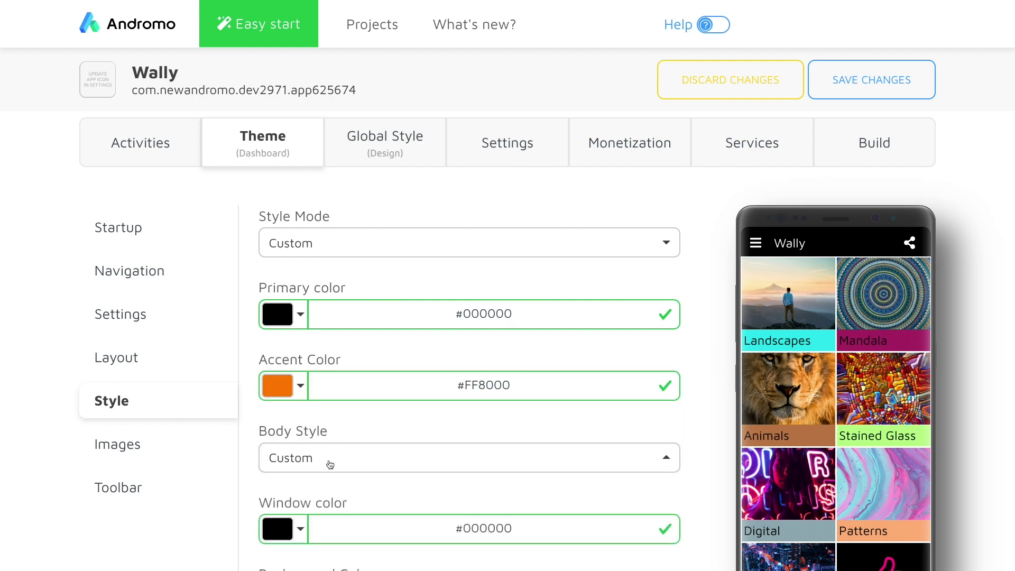
scroll(330, 465, down, 3)
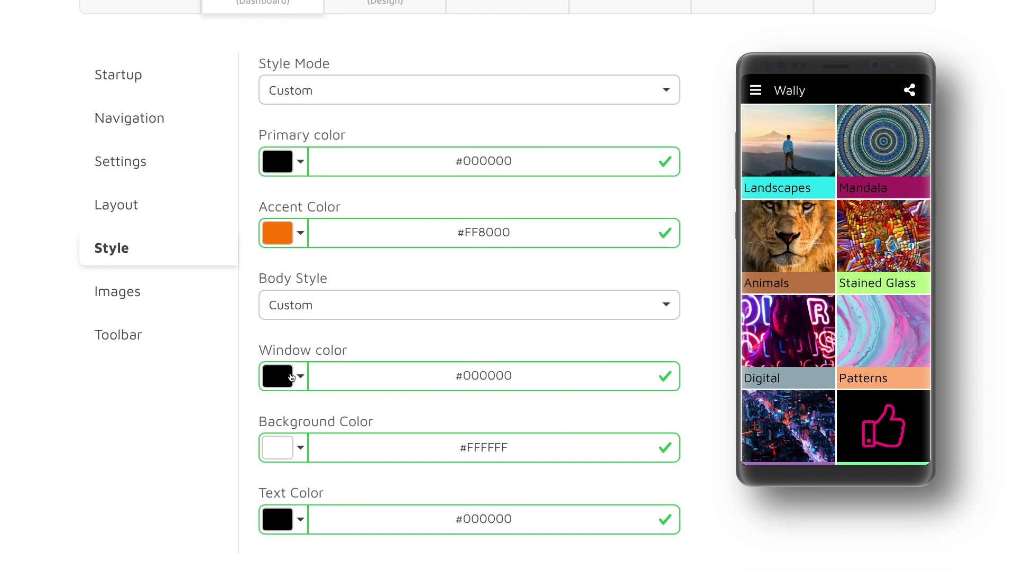
click(297, 444)
drag(298, 272, 260, 329)
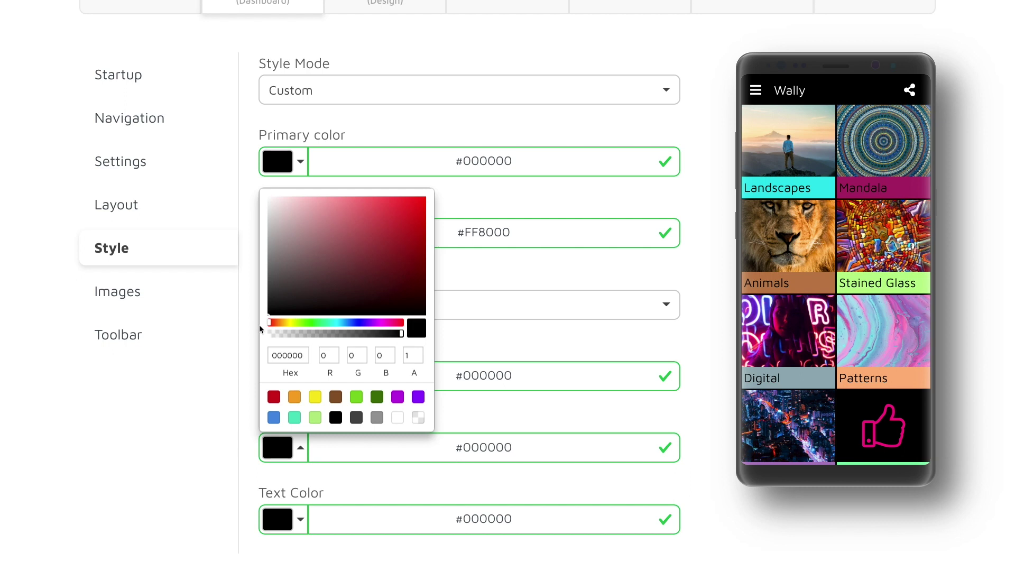
click(260, 329)
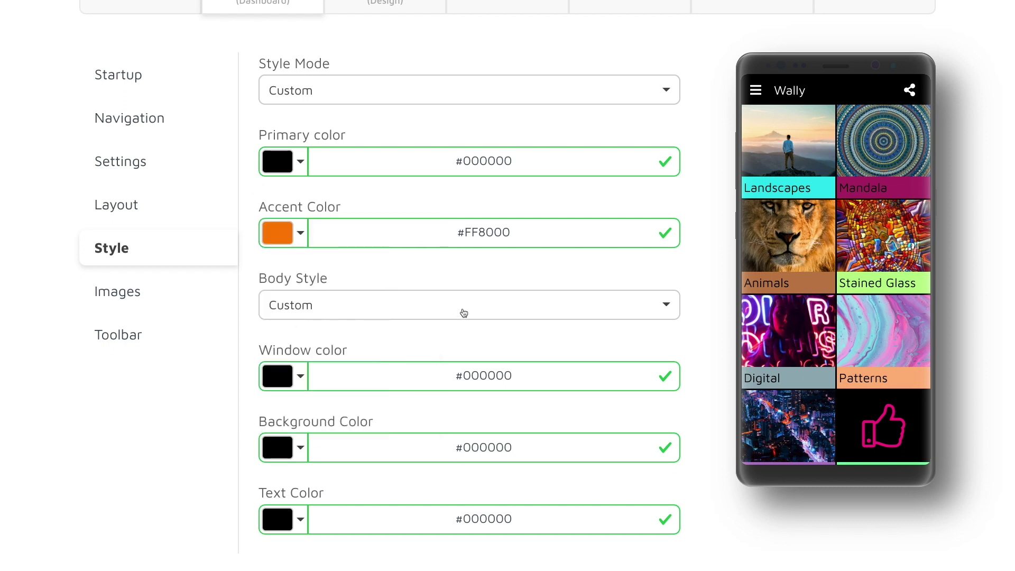
click(300, 519)
drag(320, 302, 255, 252)
click(458, 278)
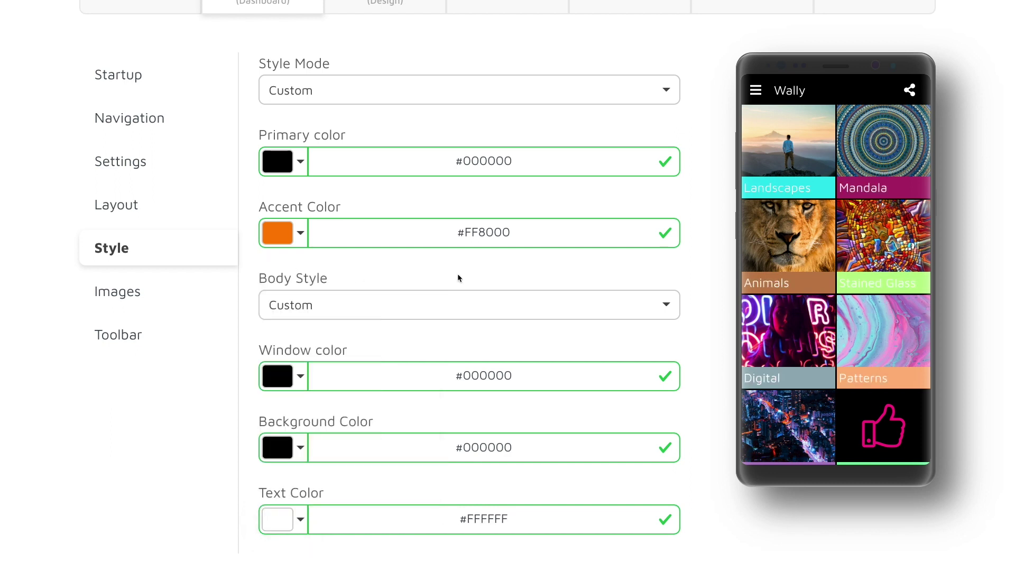
scroll(518, 278, up, 3)
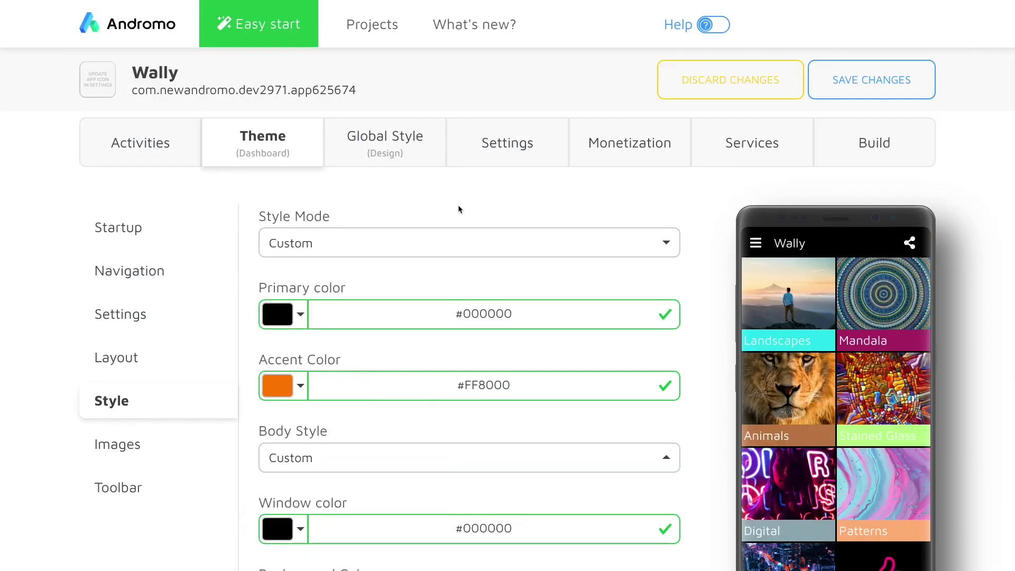
In Settings, upload Wally.png from Assets as the app icon, replacing Blank_icon.jpg
click(511, 151)
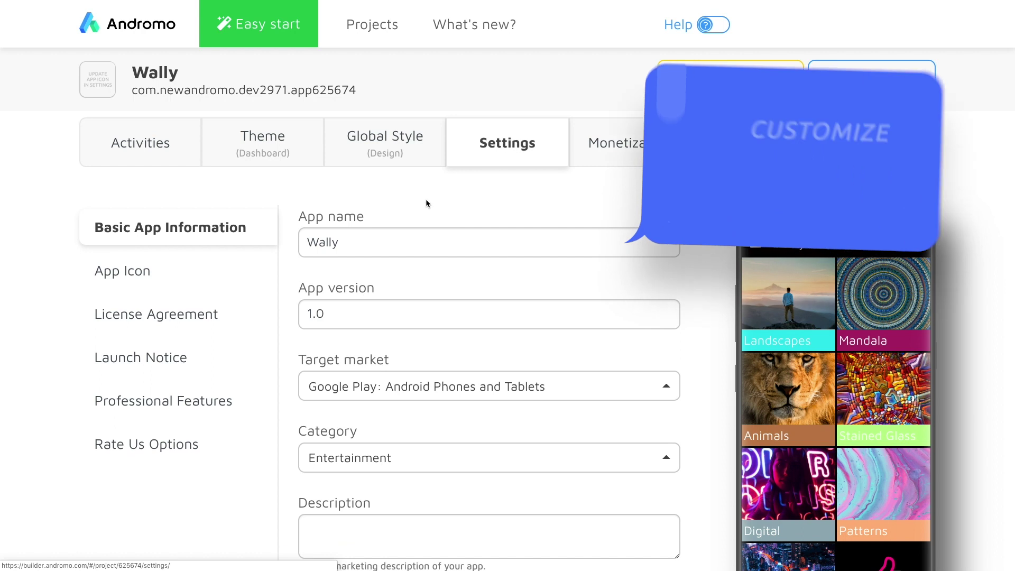
double_click(356, 241)
click(292, 197)
click(148, 289)
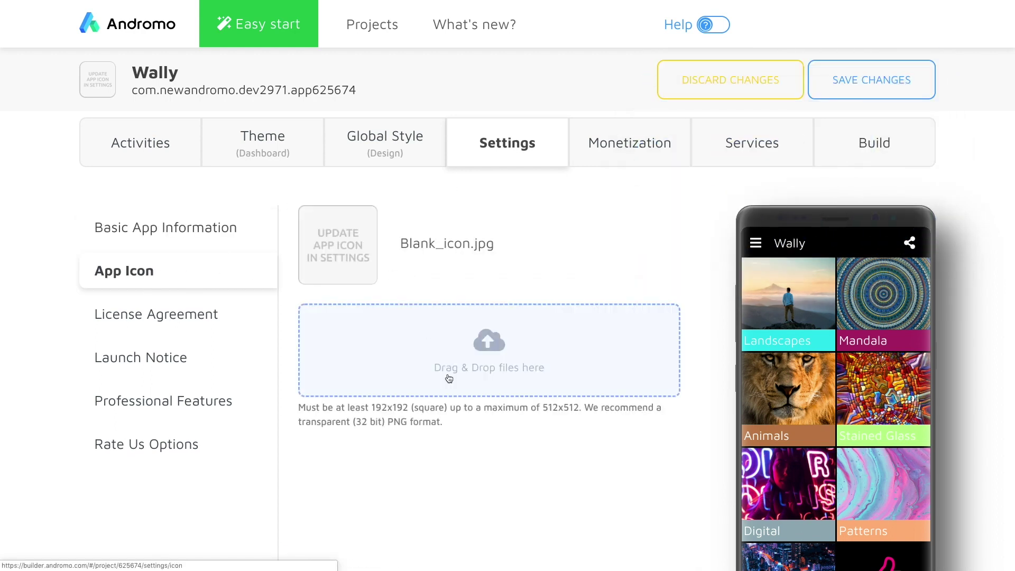
click(488, 358)
double_click(386, 69)
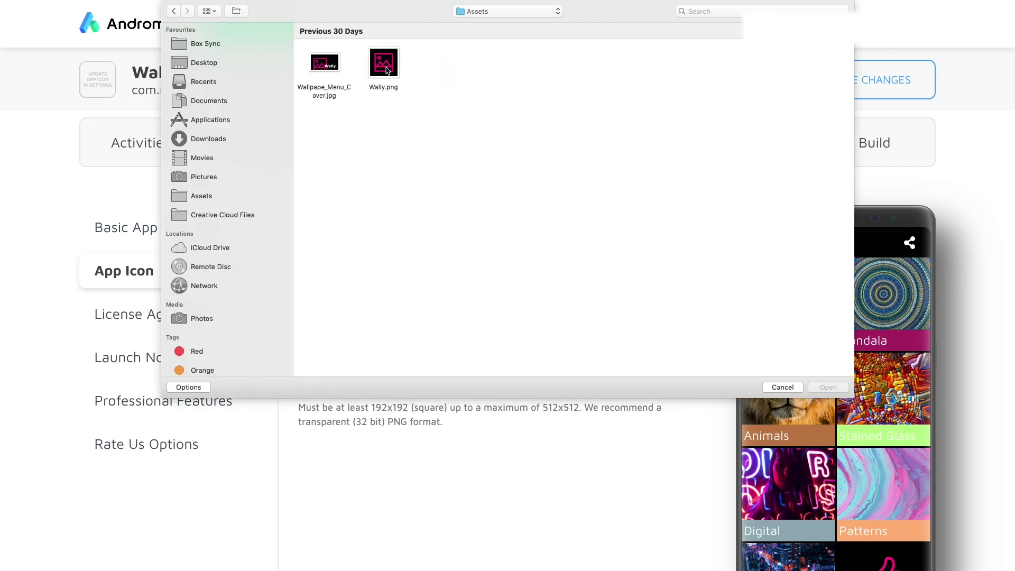
click(386, 70)
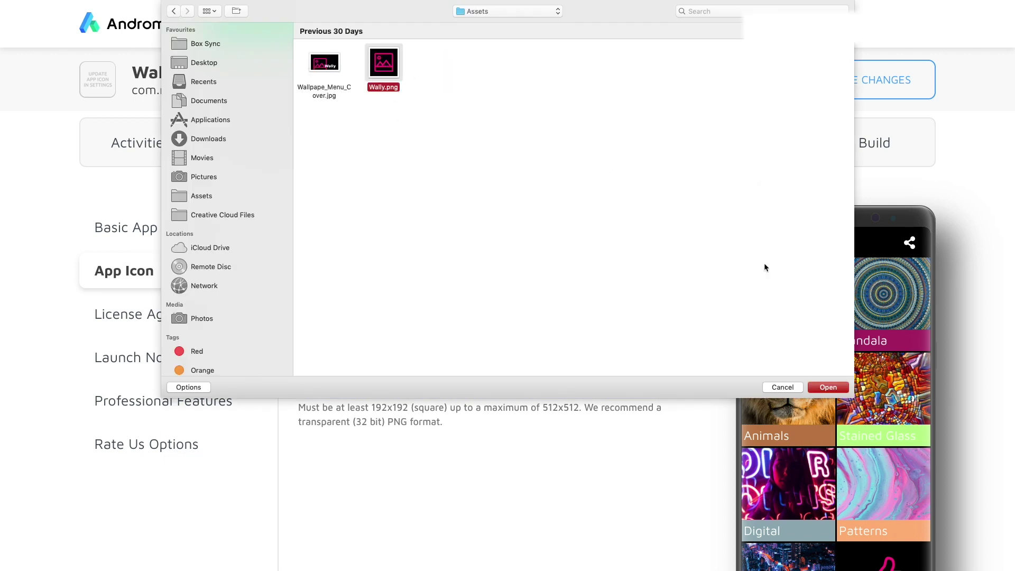
click(827, 387)
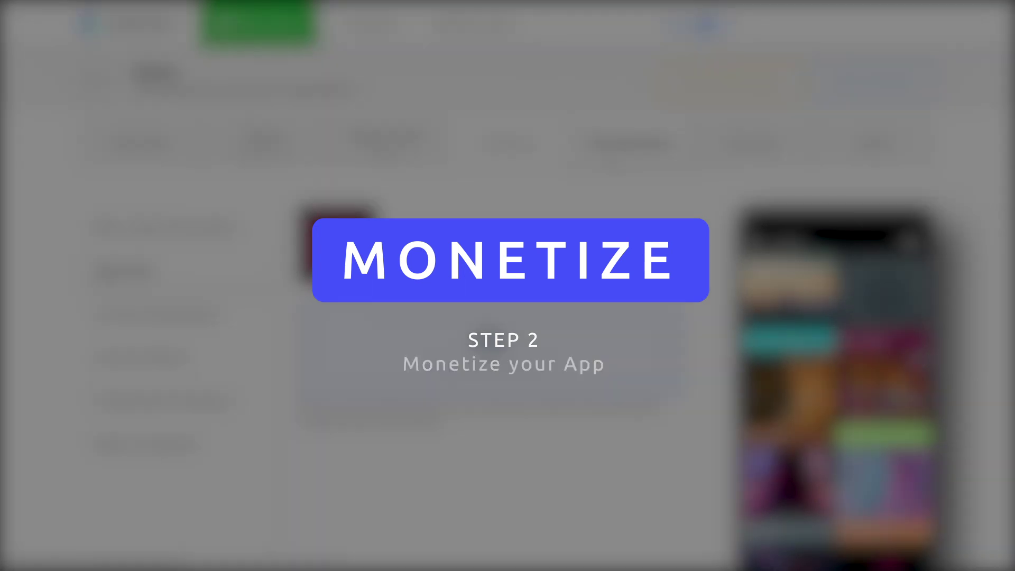
Review the AdMob settings under Monetization, then go to the Services page
click(633, 142)
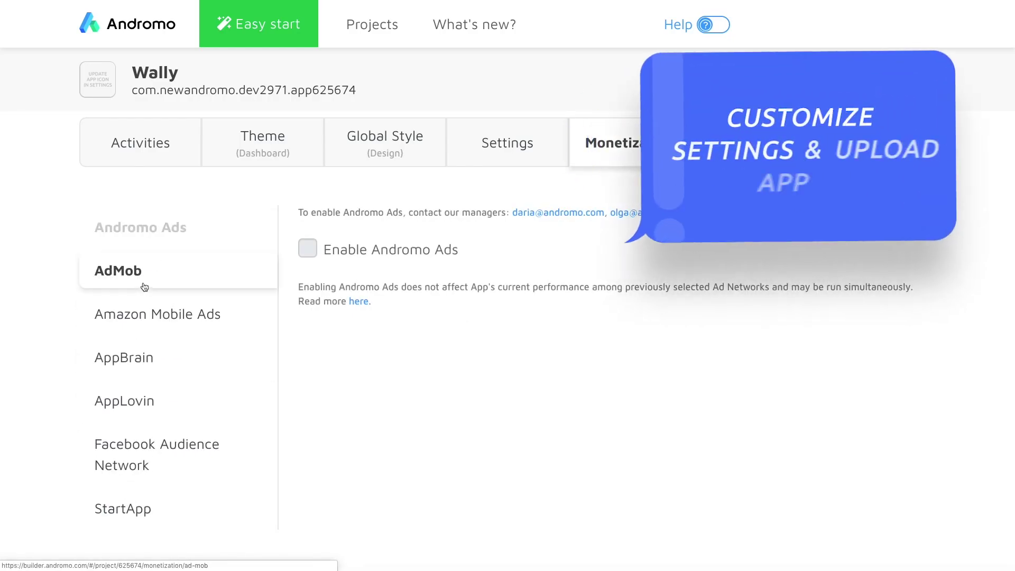
click(143, 282)
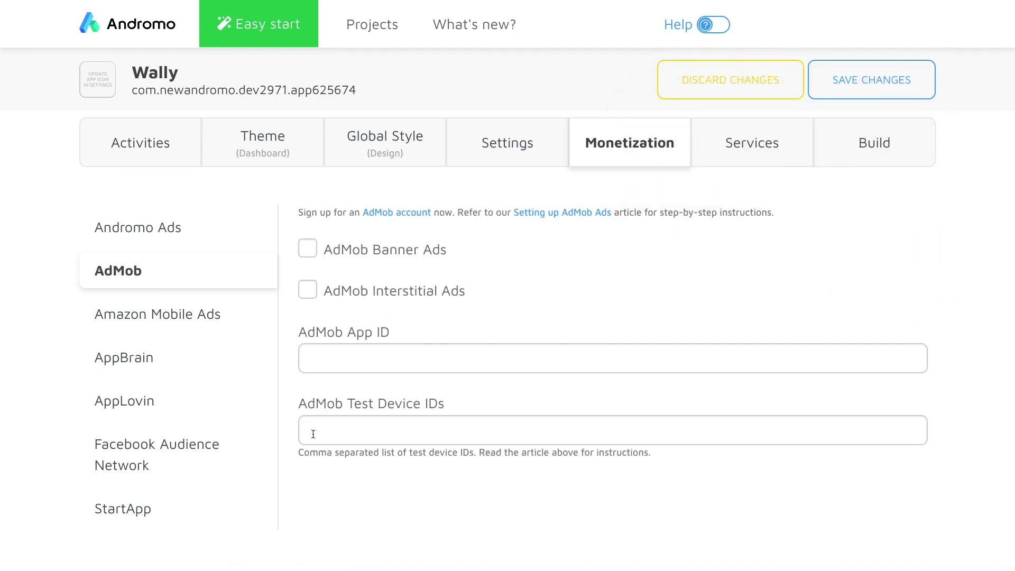
click(730, 158)
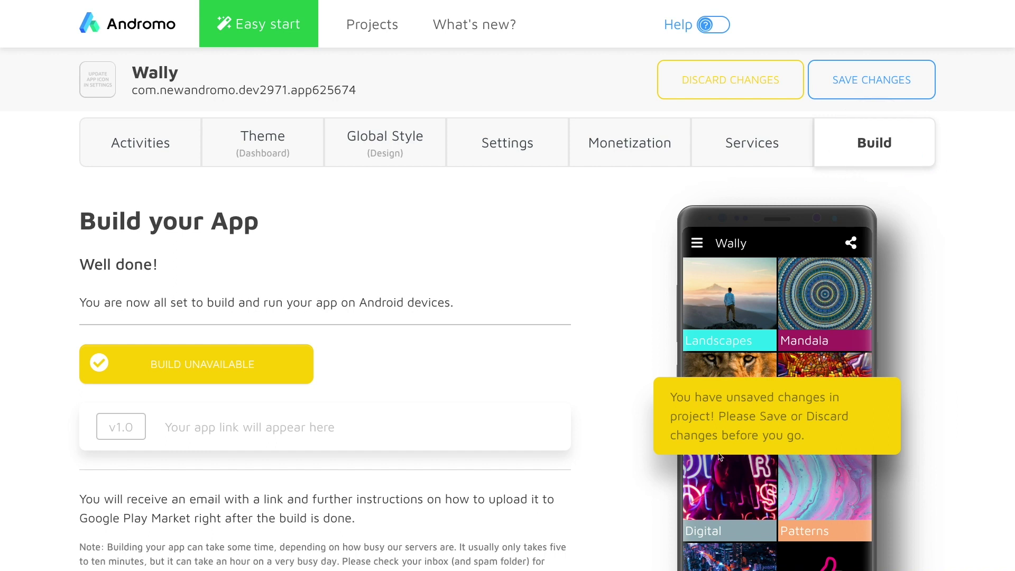
Save changes, build Wally version 1.0 and download its APK
click(862, 87)
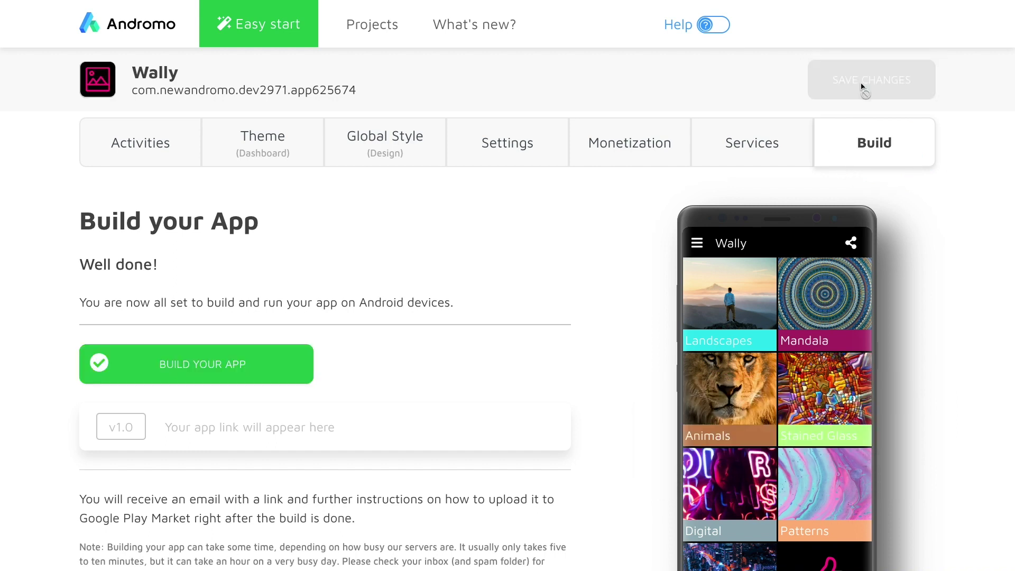
click(168, 364)
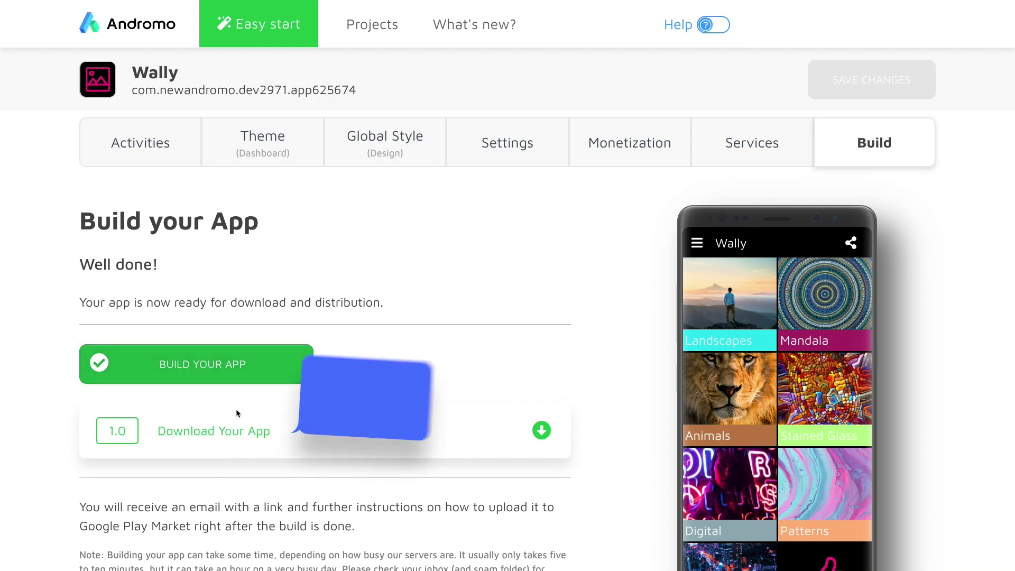
click(227, 437)
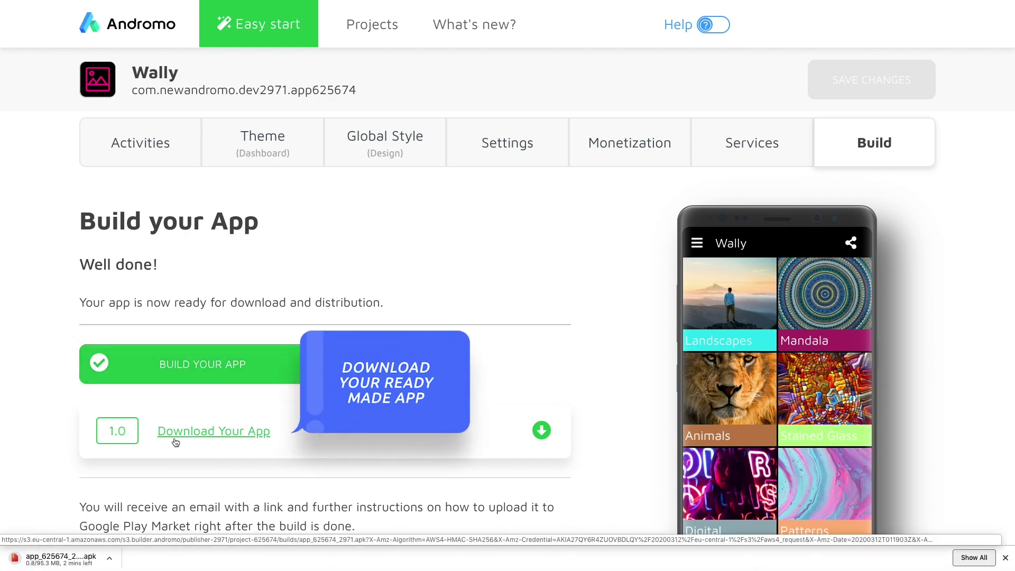